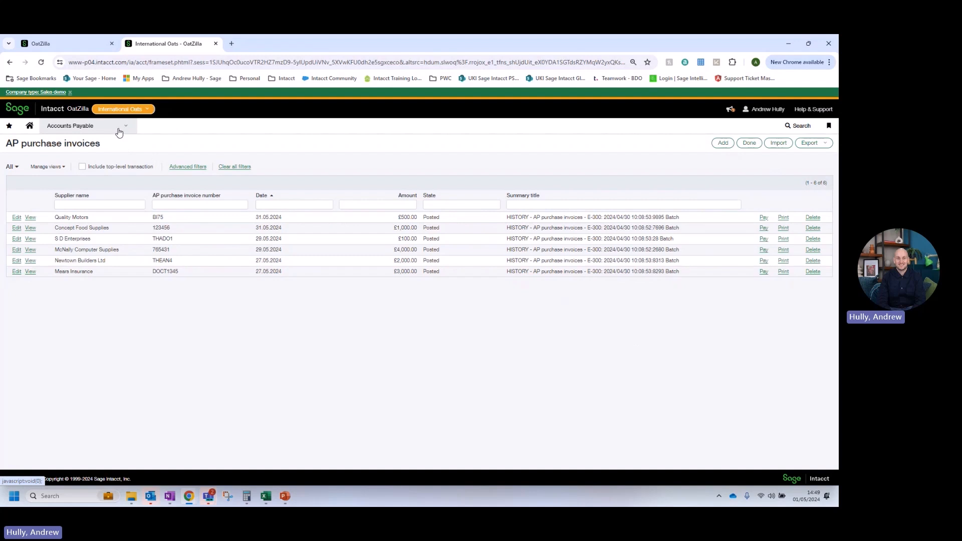
Run the Supplier aging report from Accounts Payable with the date to use set to 31.05.2024.
click(119, 132)
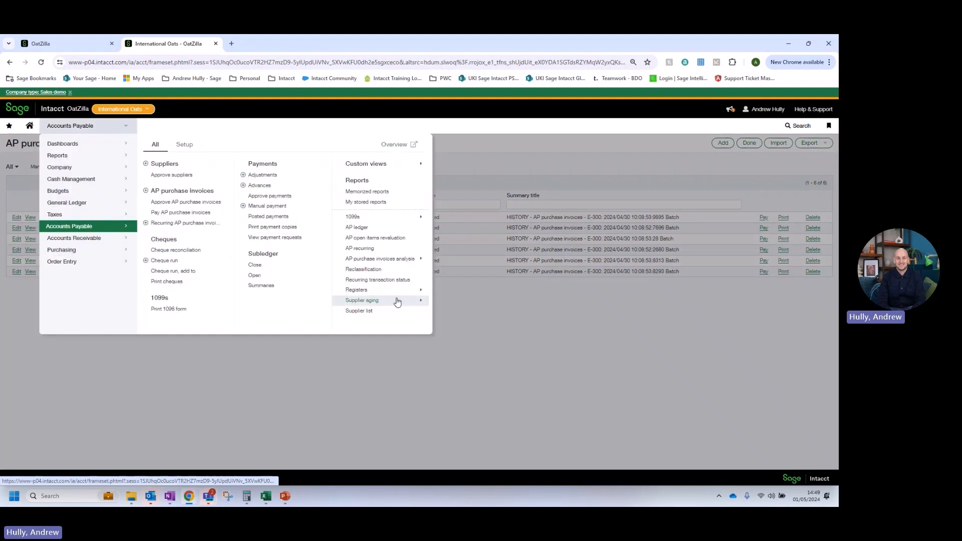
mouse_move(396, 307)
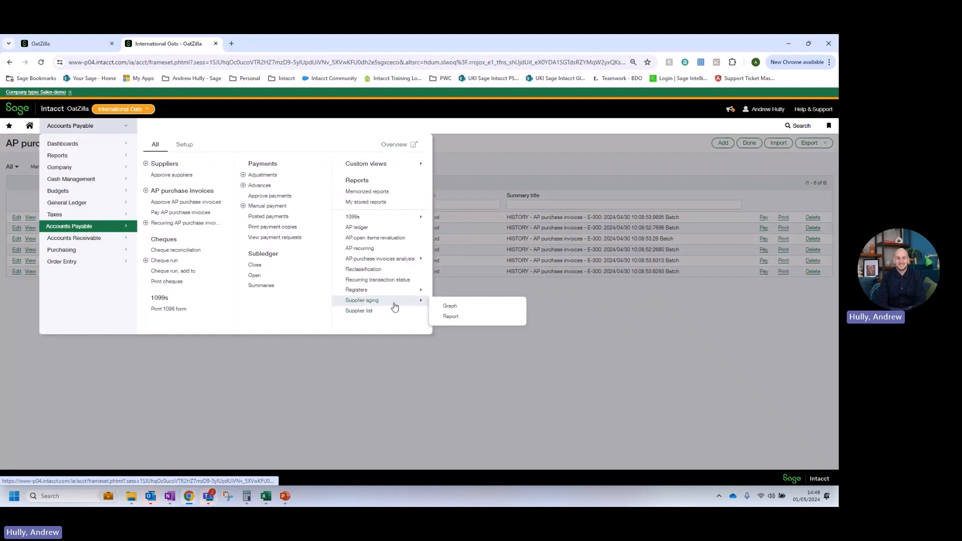
click(453, 317)
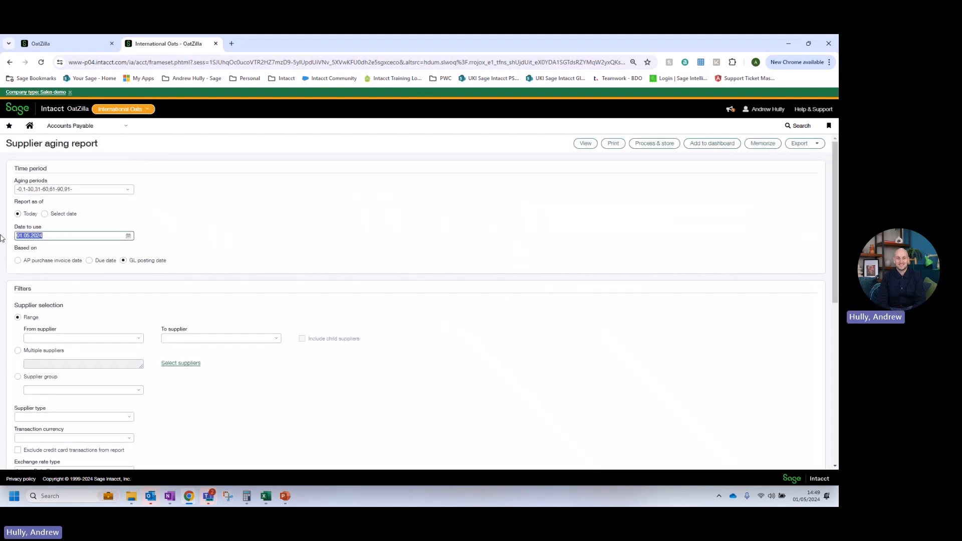
text(31.05.2024)
click(585, 144)
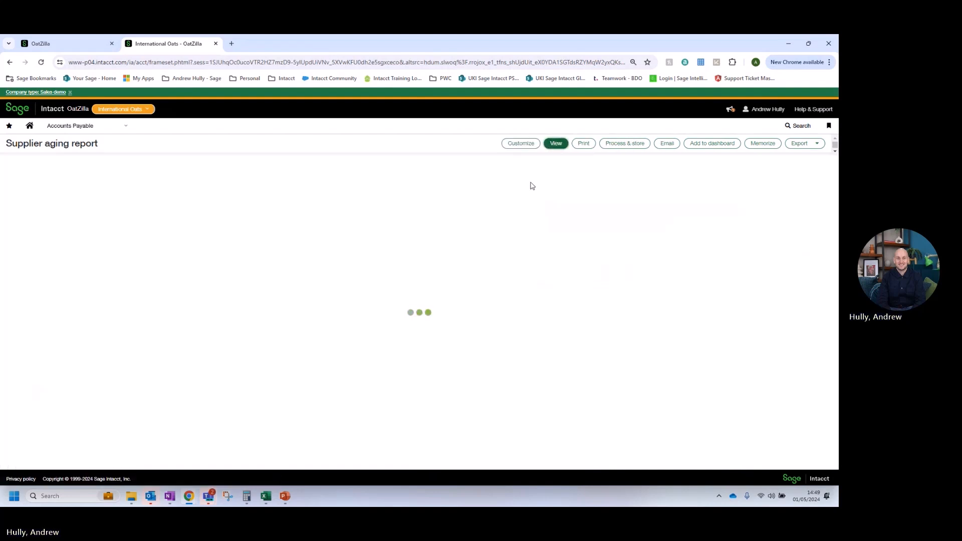
Run the General Ledger report for account 2100 Creditors Control Account with the as-of date 31.05.2024.
click(105, 132)
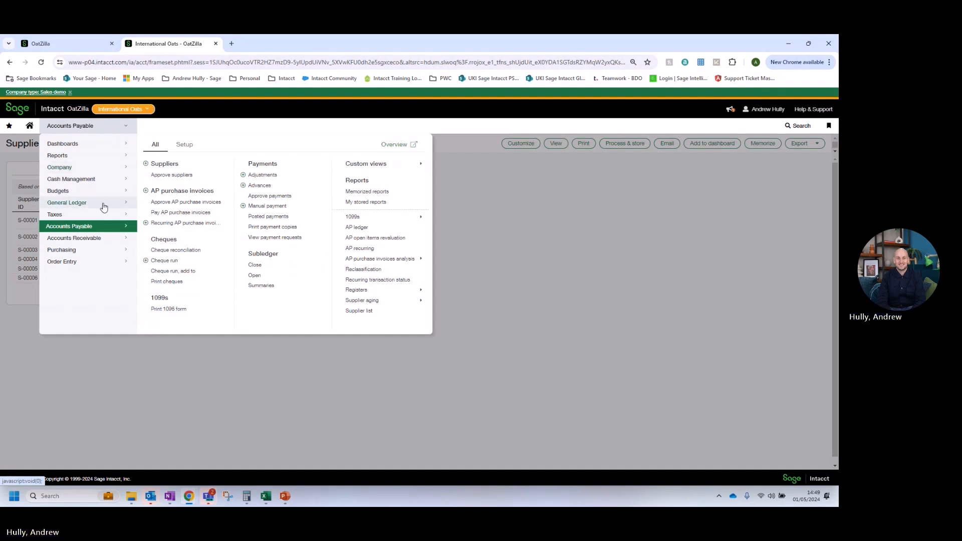
mouse_move(102, 206)
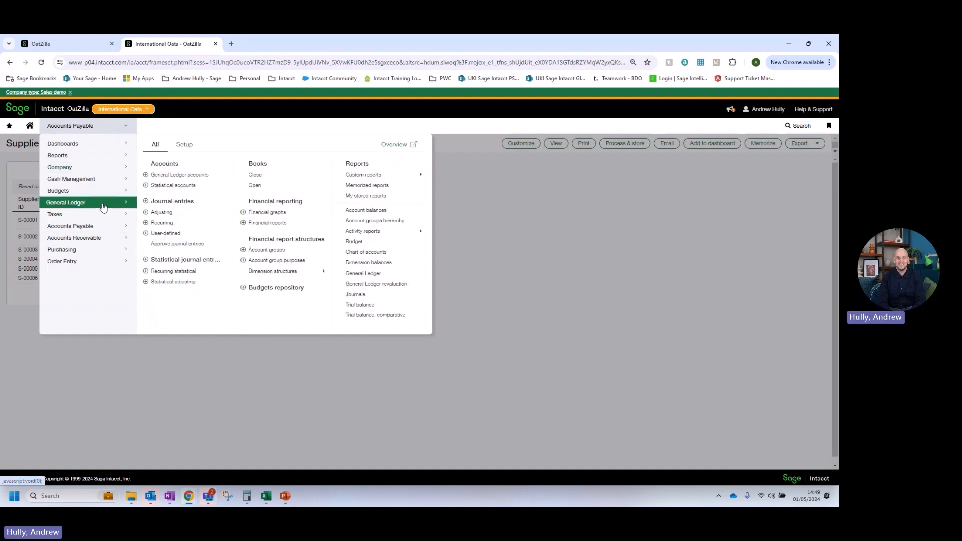
click(370, 276)
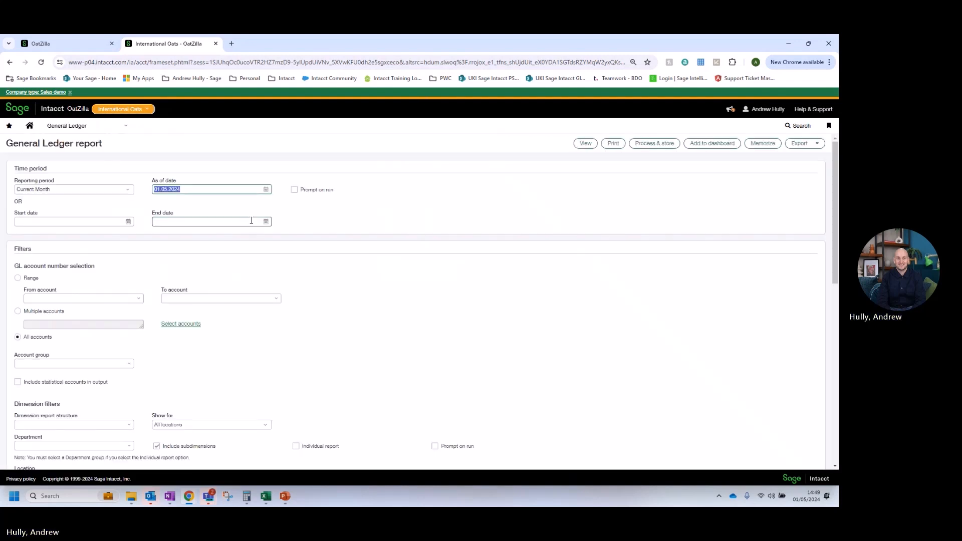
click(95, 298)
text(2100)
click(111, 331)
drag(210, 190, 140, 190)
text(31)
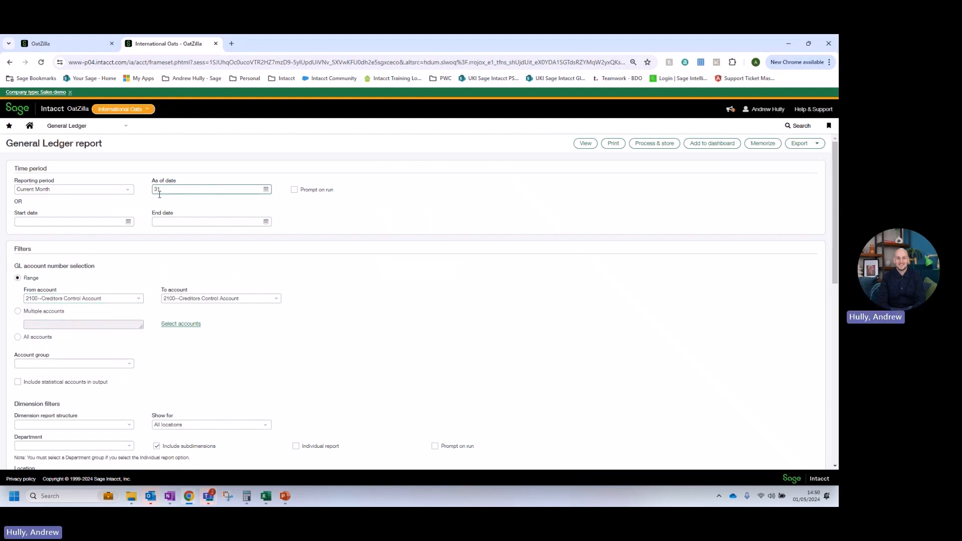
text(.05.2)
text(025)
click(583, 144)
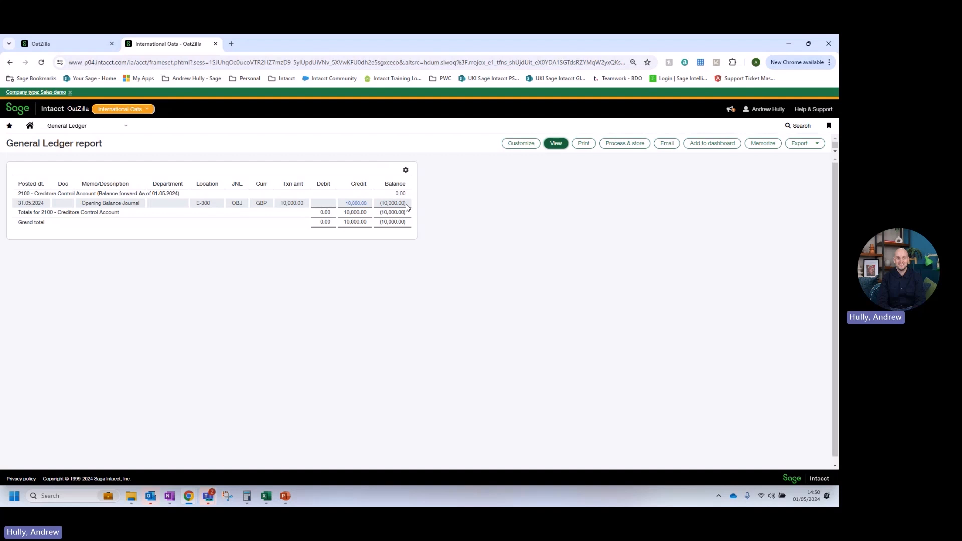
Switch to the top-level company tab and filter the General Ledger accounts list to account number 2100.
click(50, 44)
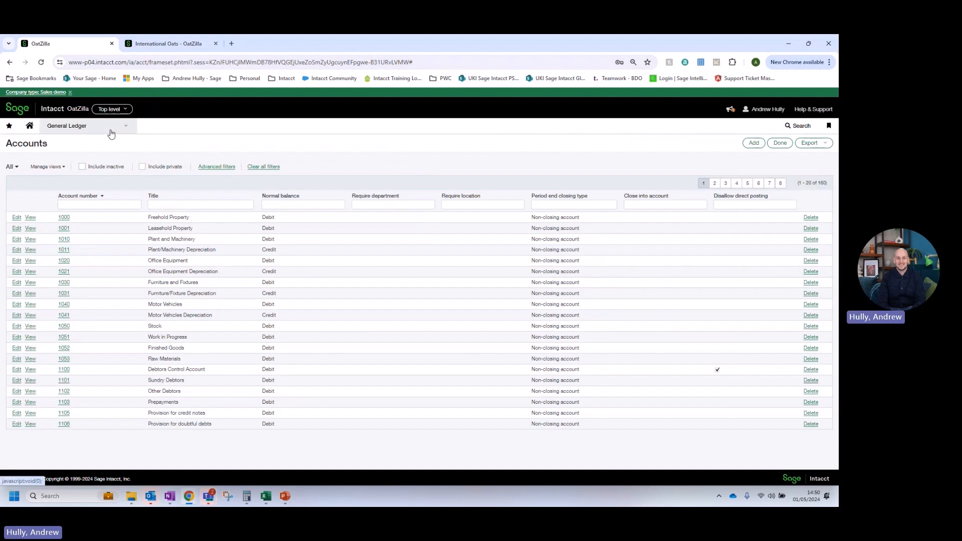
click(295, 205)
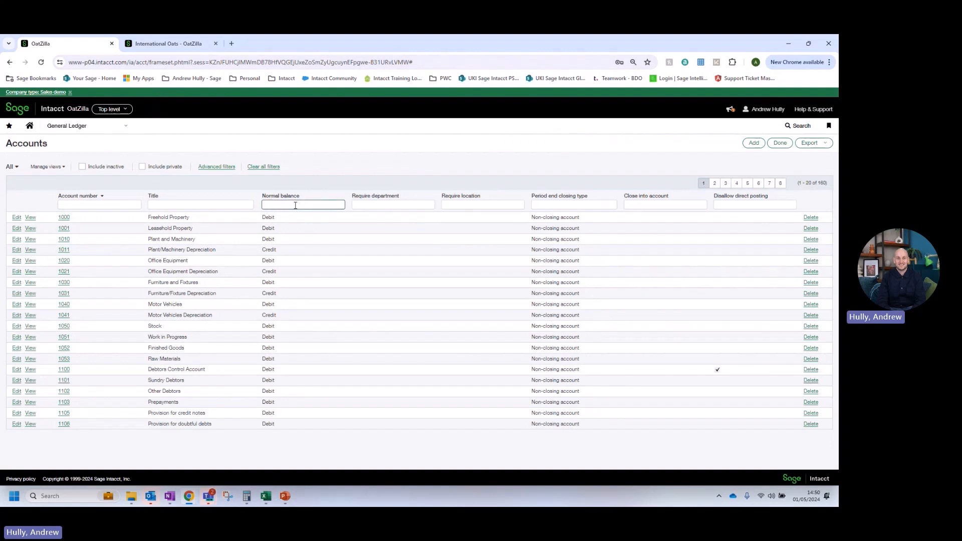
key(shift+Tab)
key(shift+Tab)
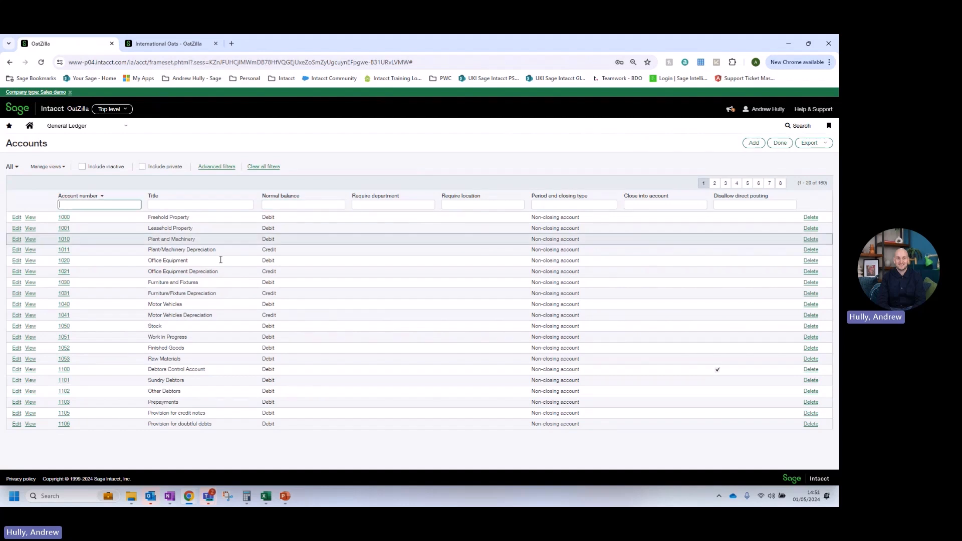
text(2100)
key(Return)
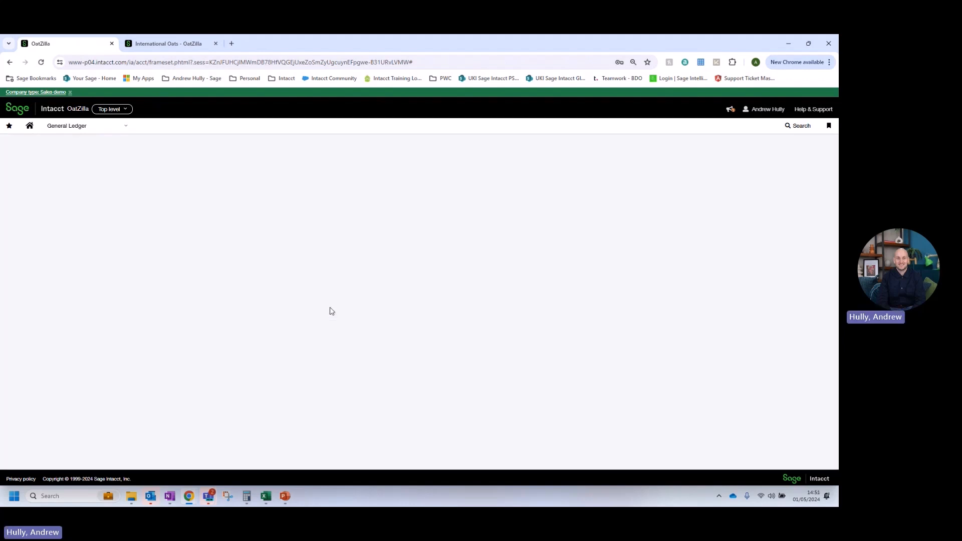
Open account 2100 for editing and examine its Disallow direct posting setting.
click(17, 218)
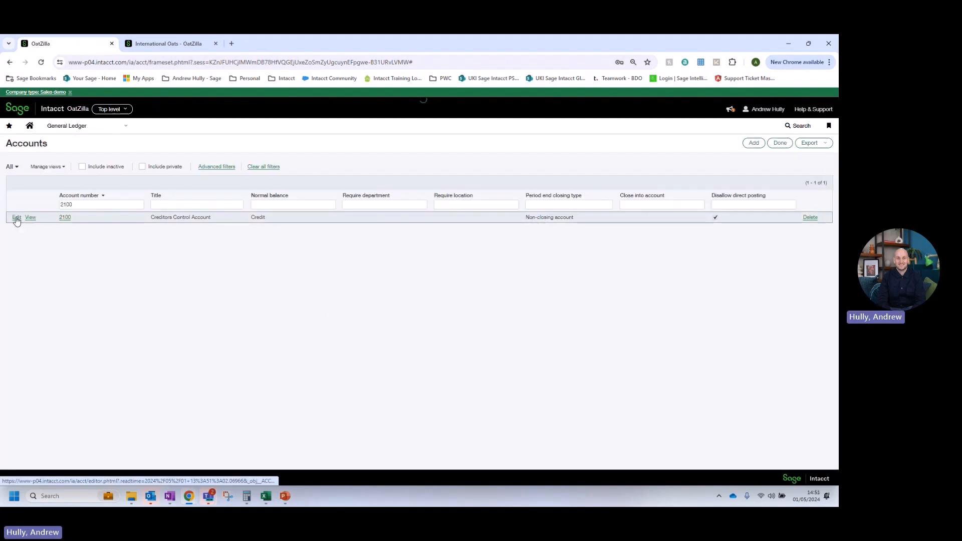
drag(80, 361, 27, 364)
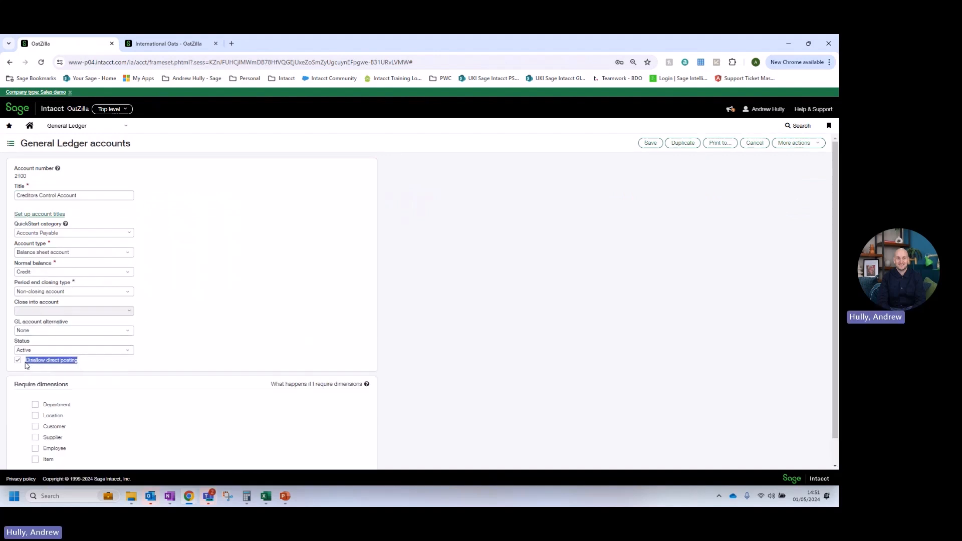
click(275, 333)
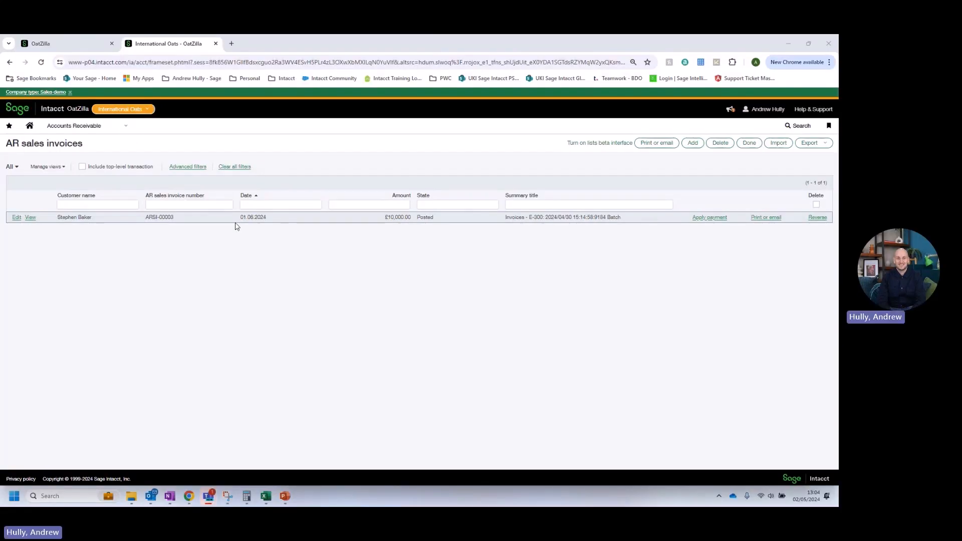
Open the General Ledger report from the General Ledger application menu.
click(84, 127)
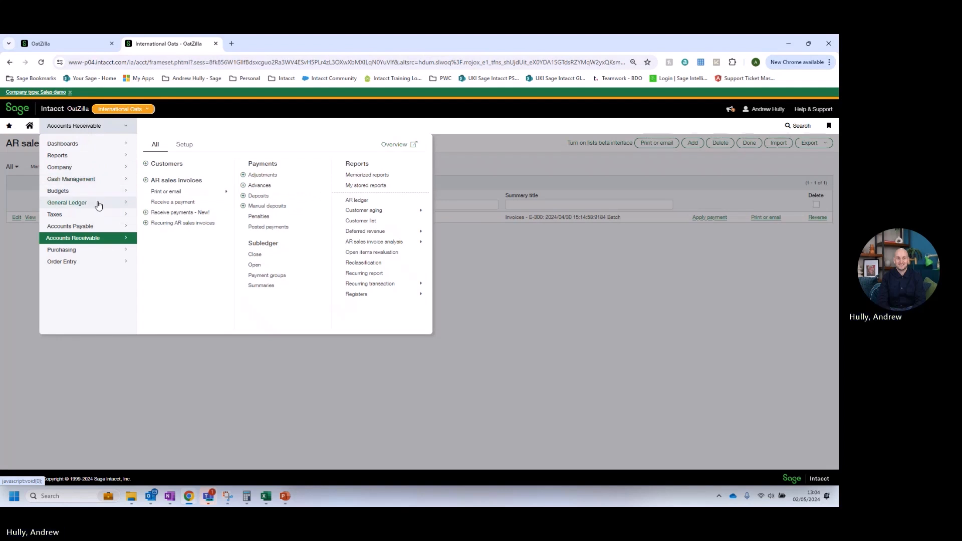
click(98, 204)
click(377, 273)
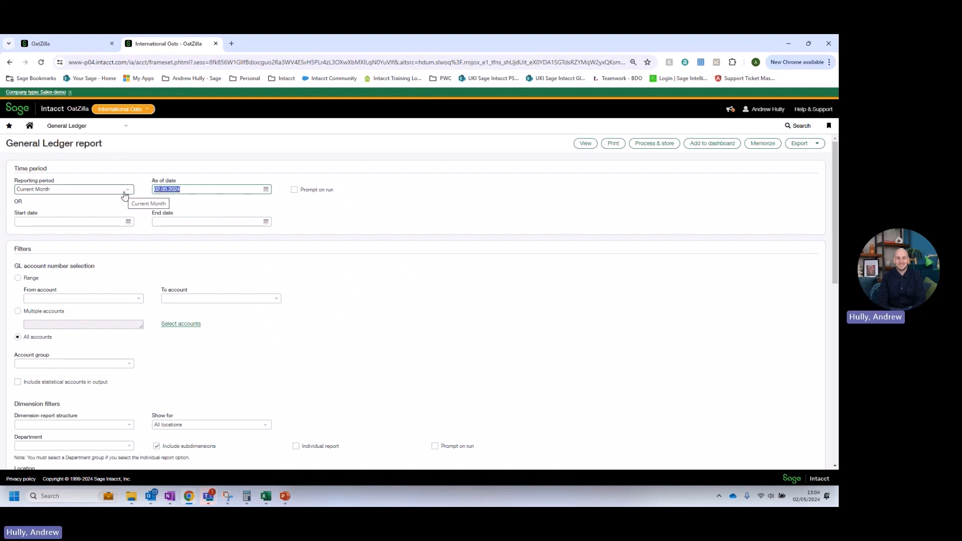
Run the General Ledger report for account 1100 Debtors Control Account, Current Month To Date, as of 02.06.2024.
click(168, 189)
key(BackSpace)
text(6)
click(116, 190)
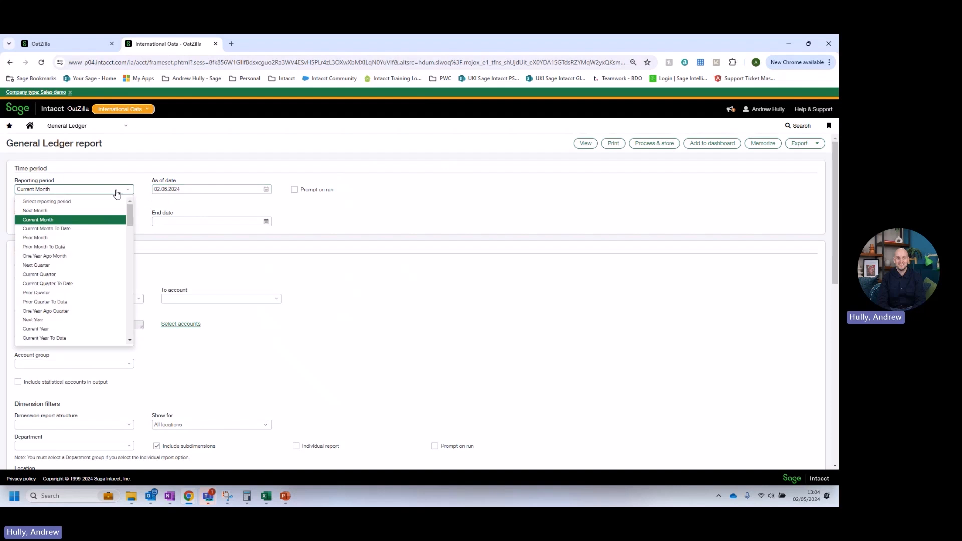
click(86, 229)
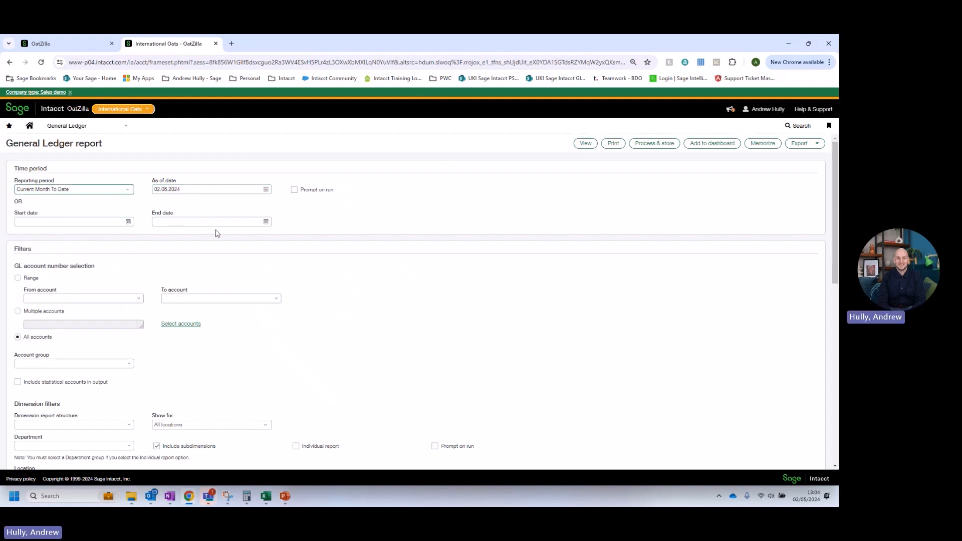
click(127, 299)
text(110)
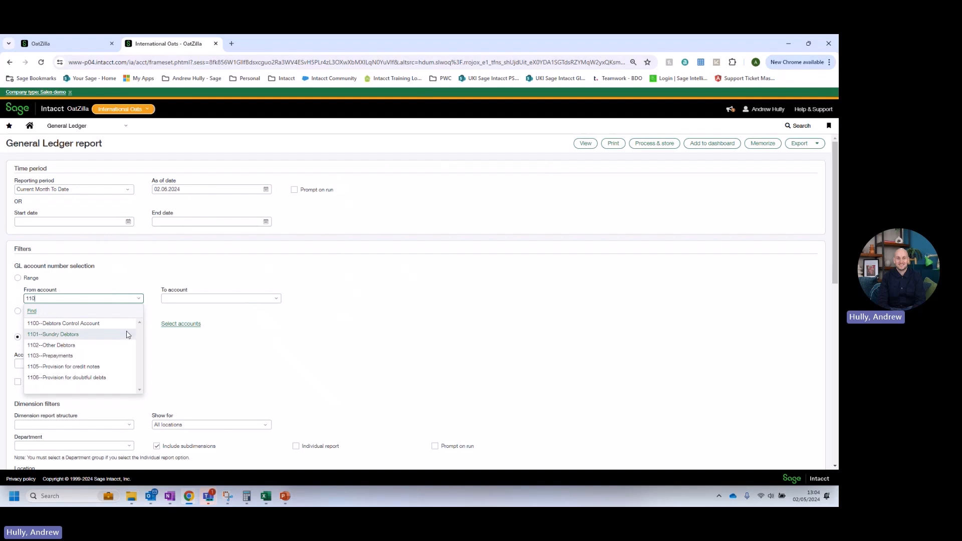
click(80, 323)
click(585, 143)
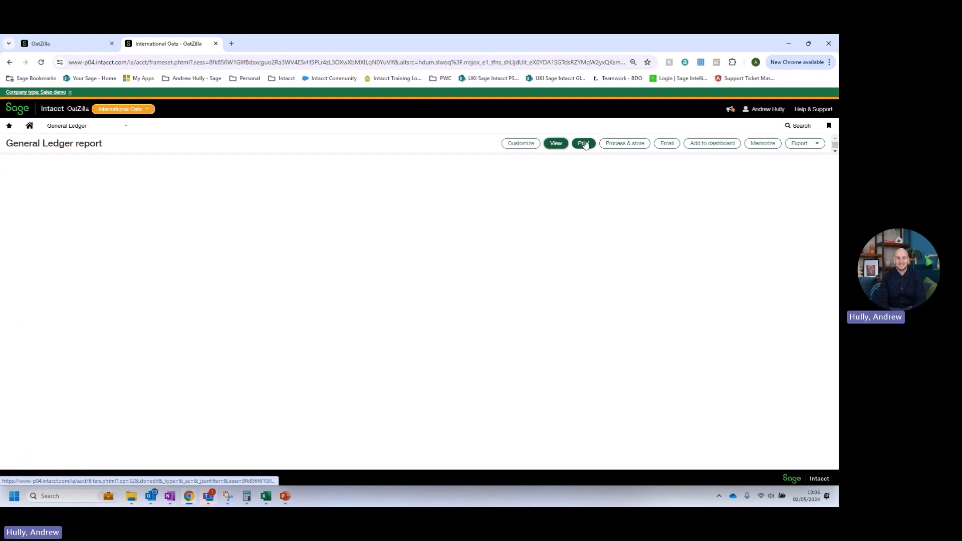
Return to the General Ledger report settings and duplicate the browser tab.
click(521, 144)
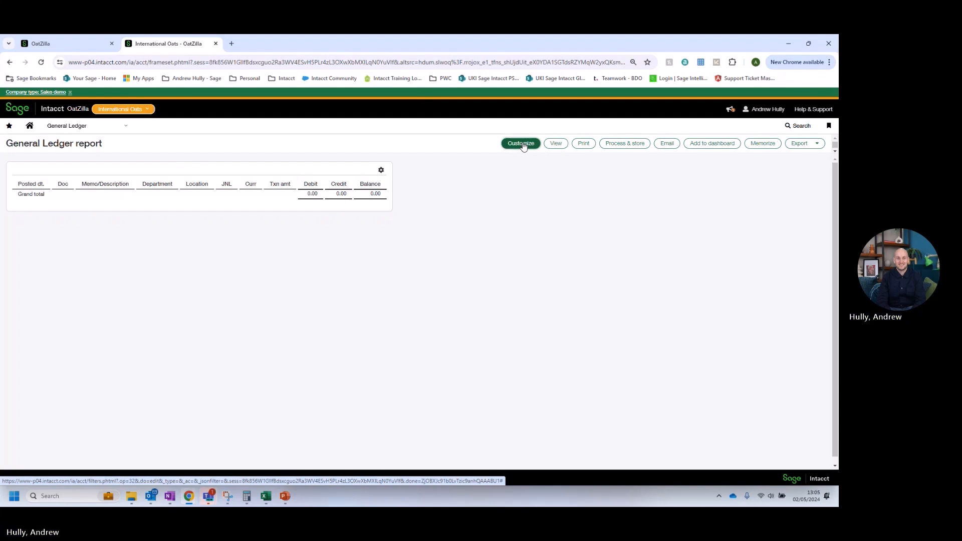
right_click(171, 46)
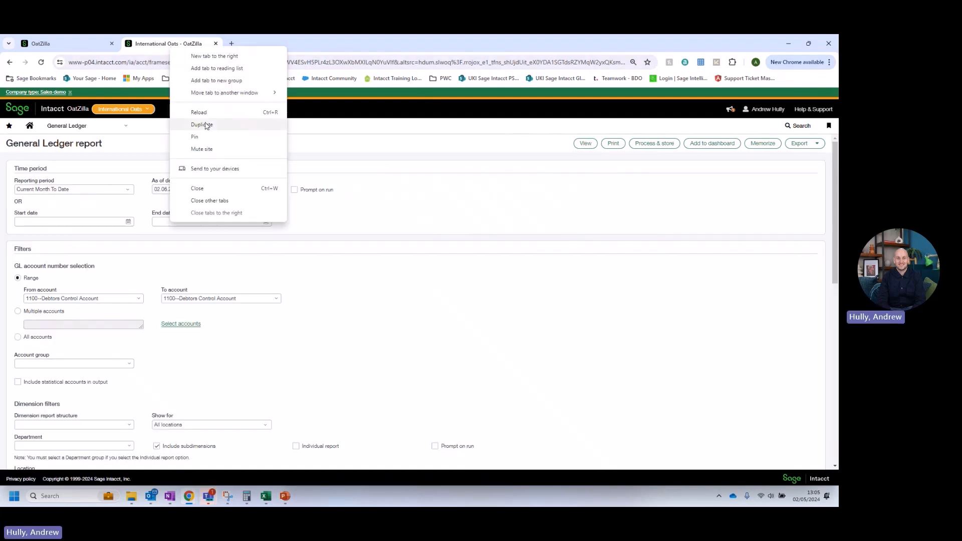
click(206, 124)
Run the Customer aging report from Accounts Receivable in the new tab for today's date.
click(92, 126)
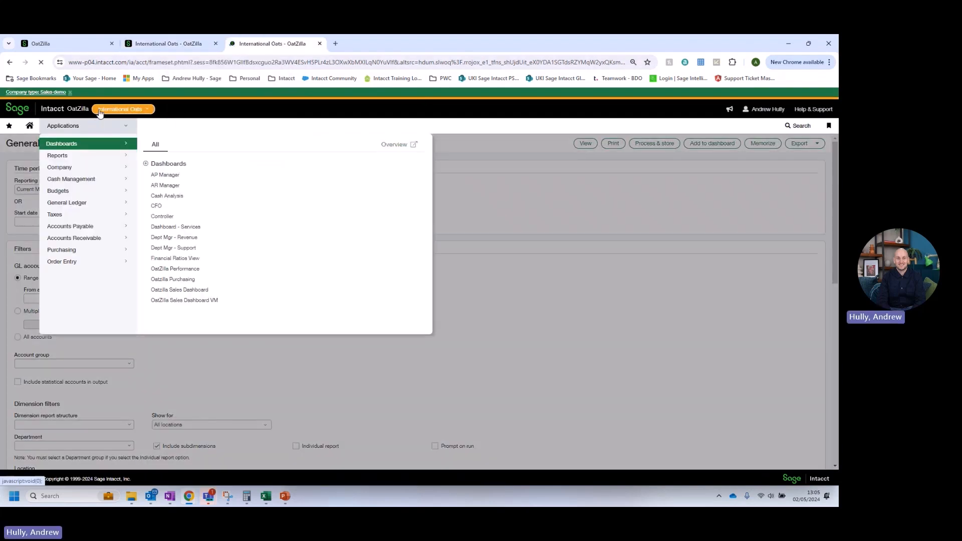
click(99, 237)
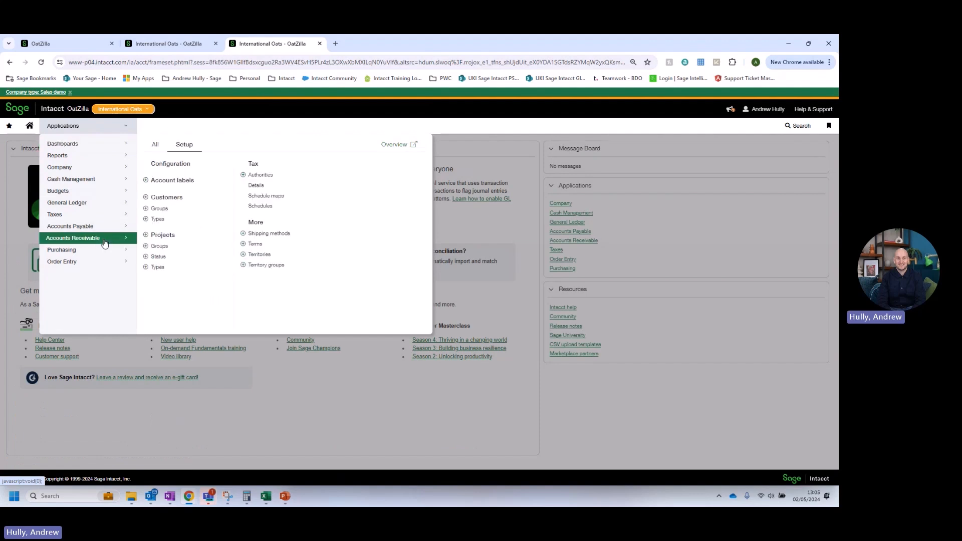
click(156, 144)
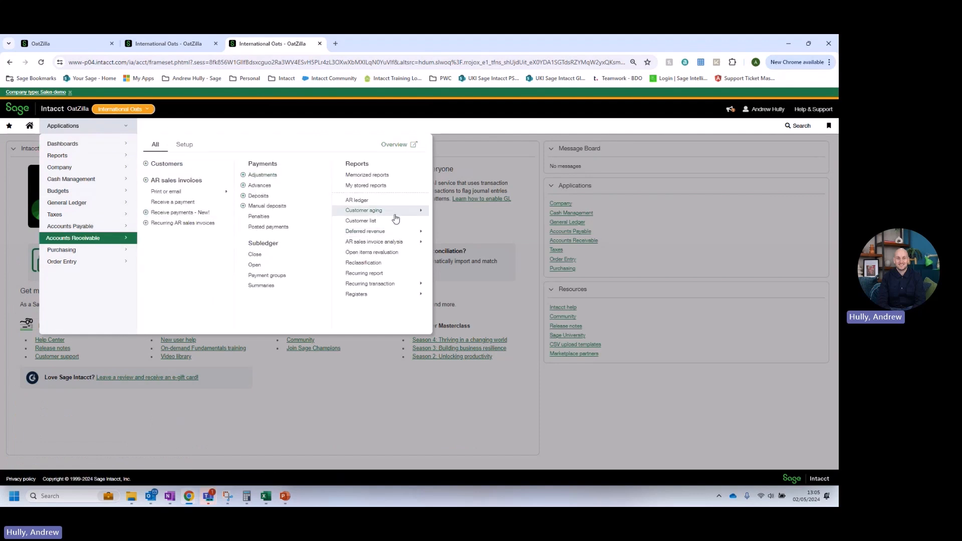
mouse_move(396, 211)
click(457, 228)
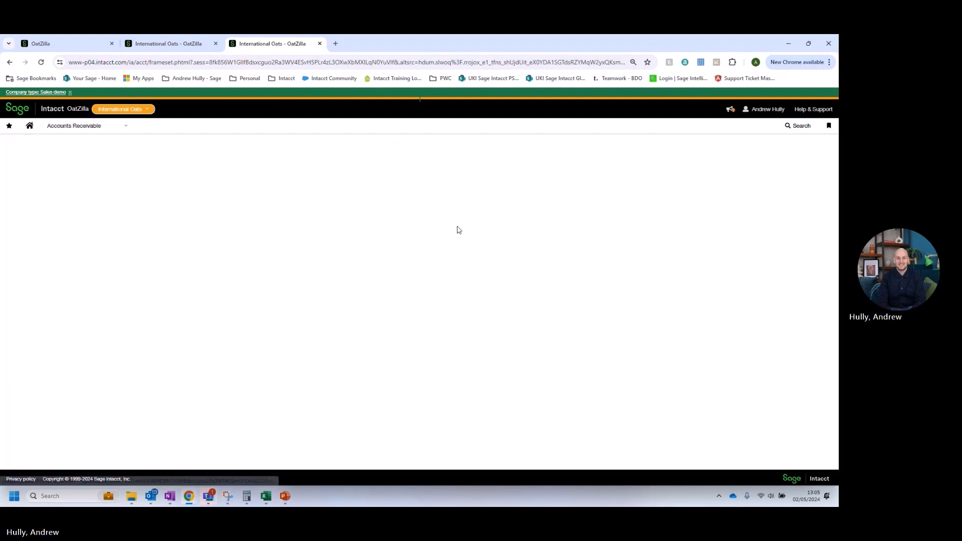
click(30, 235)
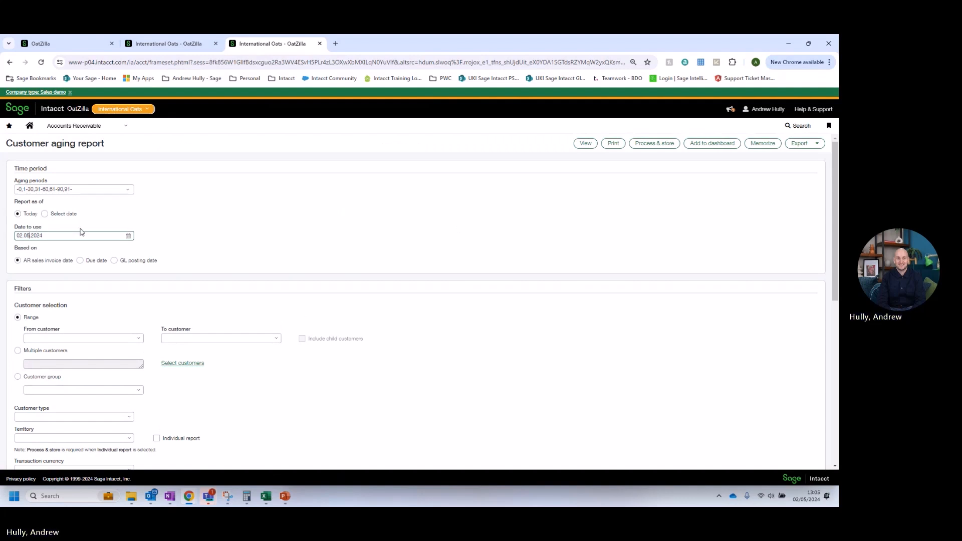
click(582, 147)
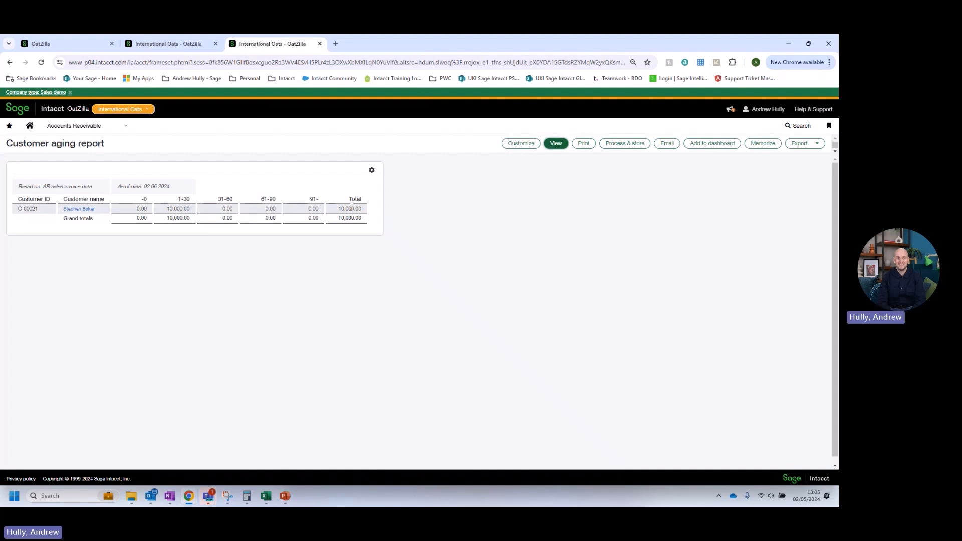
Duplicate the tab and open the AR sales invoices list, highlighting the invoice's date.
right_click(287, 50)
click(326, 127)
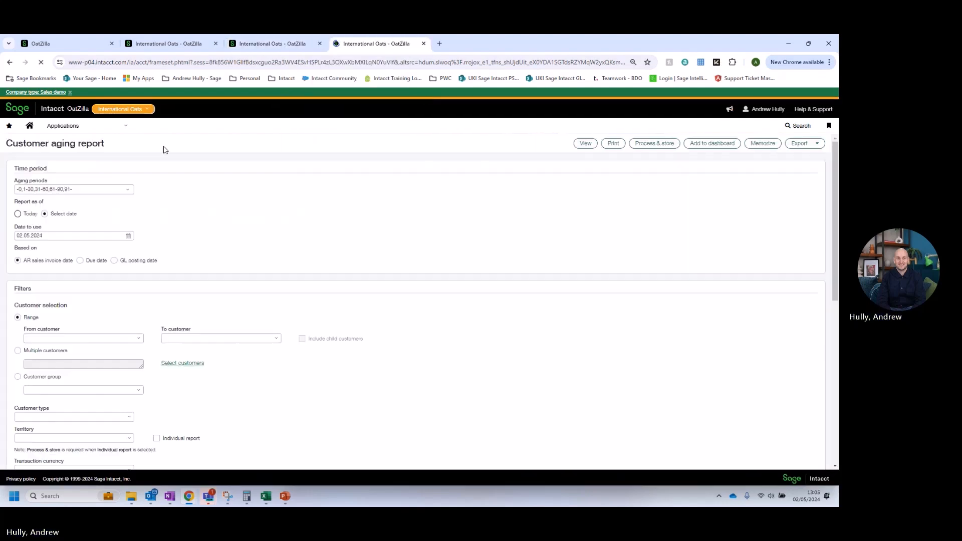
click(75, 128)
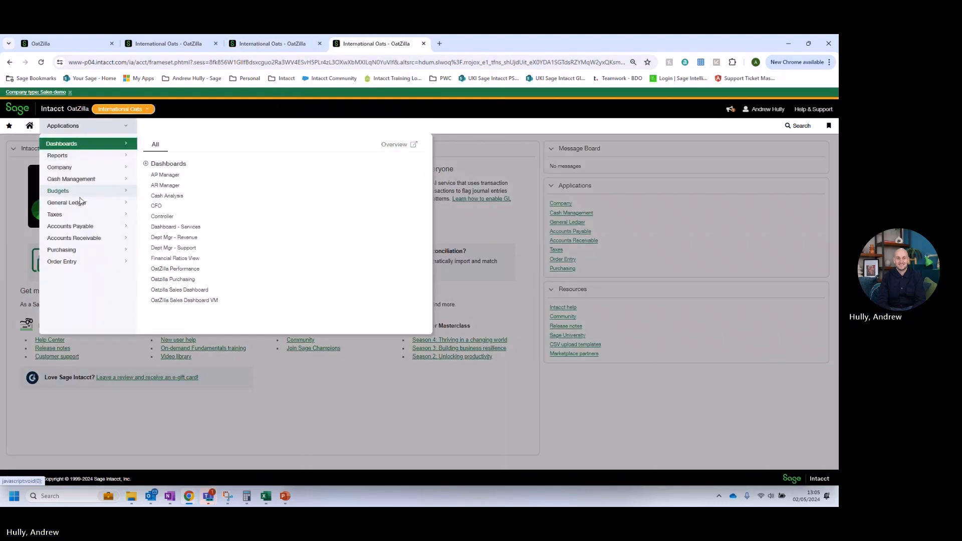
click(90, 238)
click(155, 145)
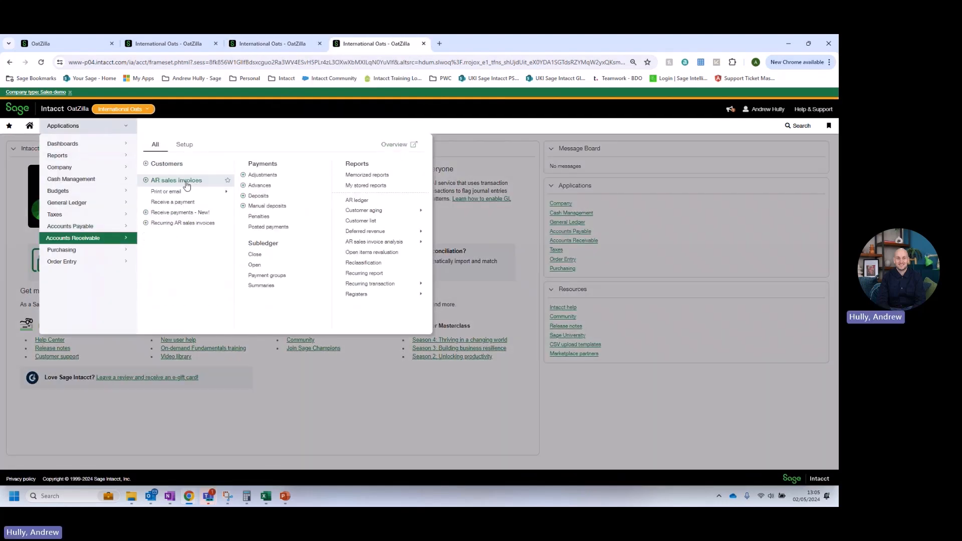
click(185, 183)
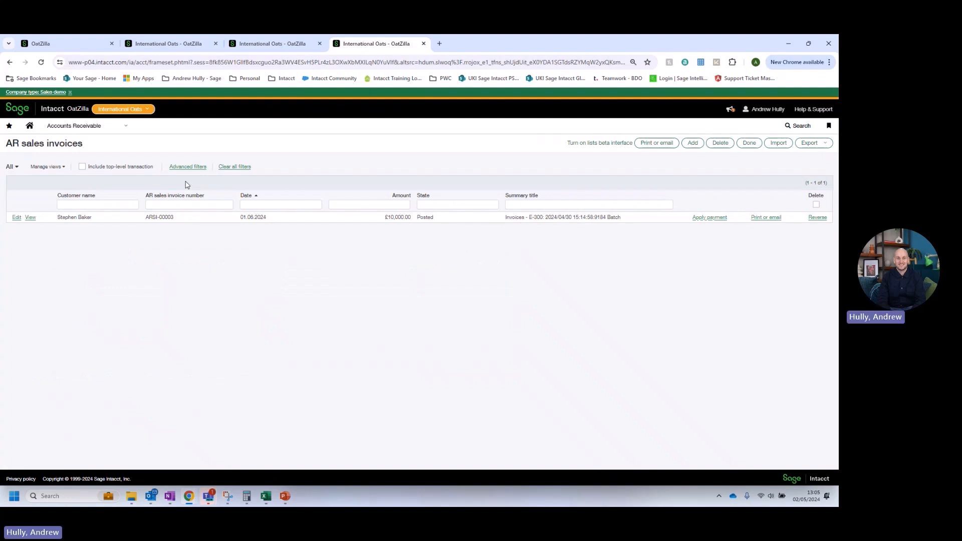
drag(273, 217, 240, 217)
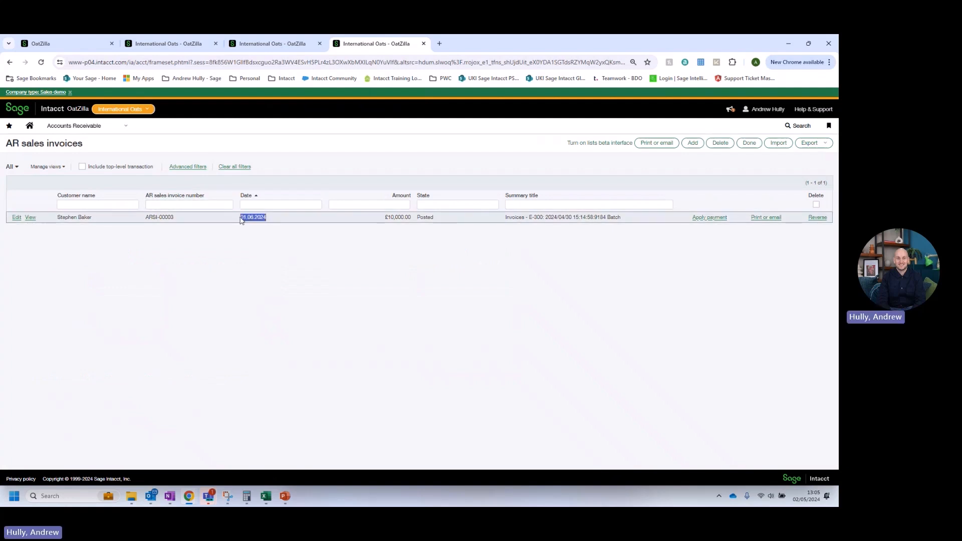
Open sales invoice ARSI-00003 to check its dates.
click(31, 217)
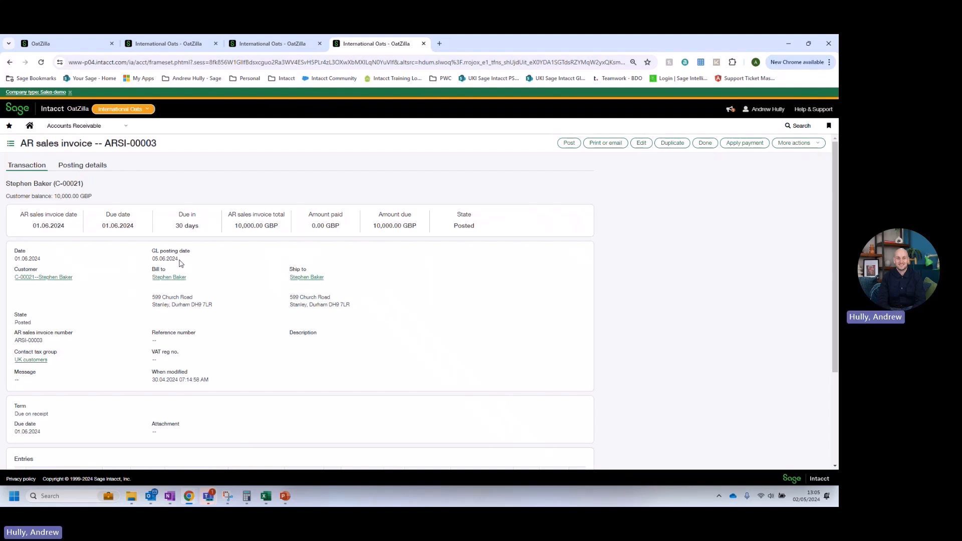
Rerun the Customer aging report in the third tab based on GL posting date.
click(266, 46)
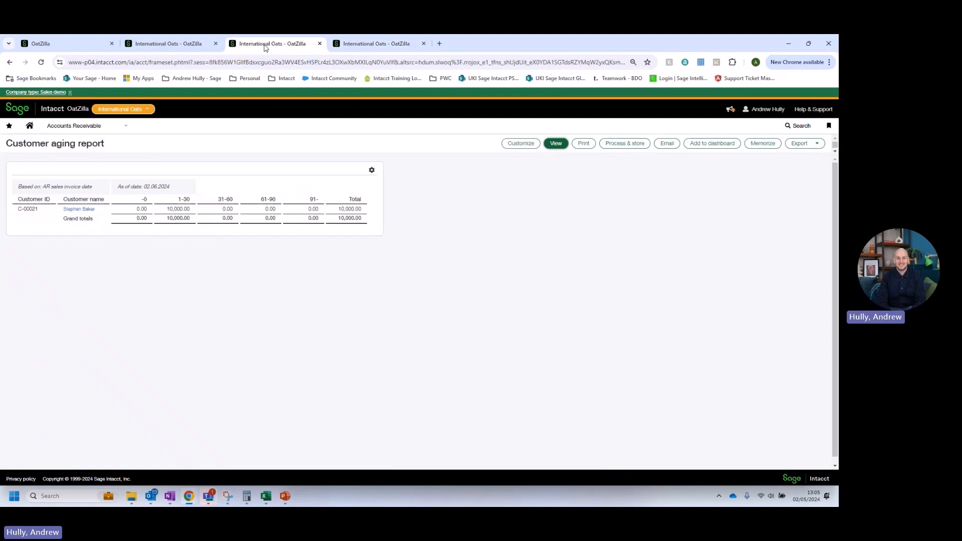
click(519, 147)
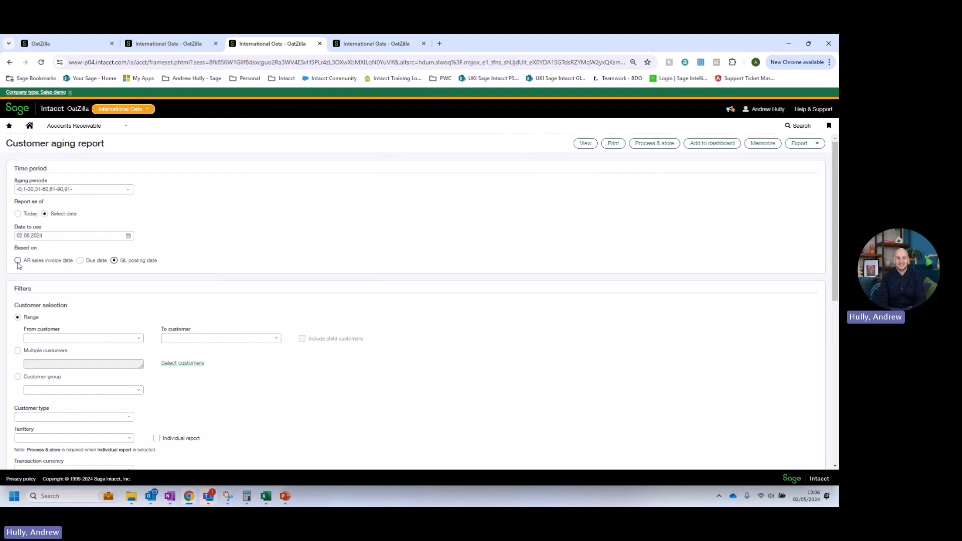
click(581, 146)
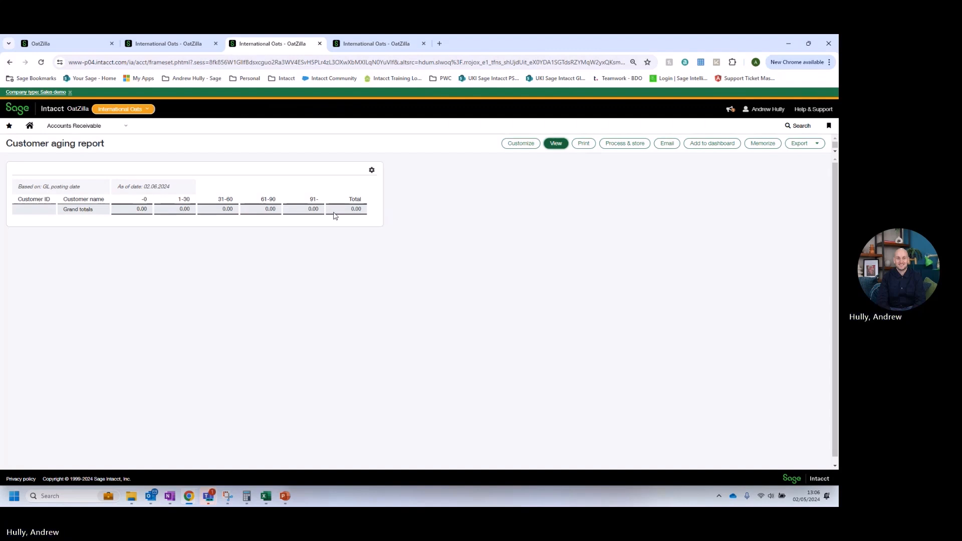
Change the customer aging report date to 05.06.2024 and rerun it.
click(519, 145)
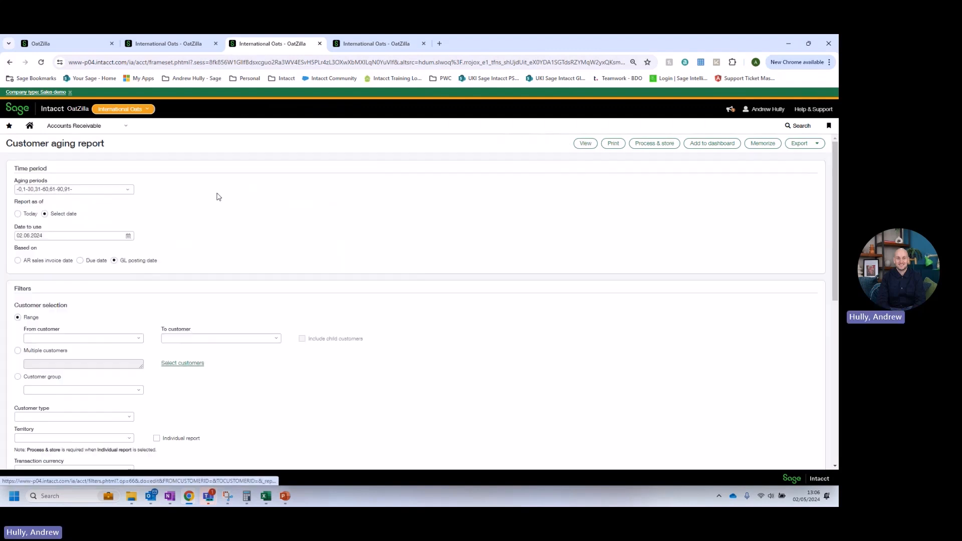
click(22, 235)
key(BackSpace)
text(5)
click(584, 144)
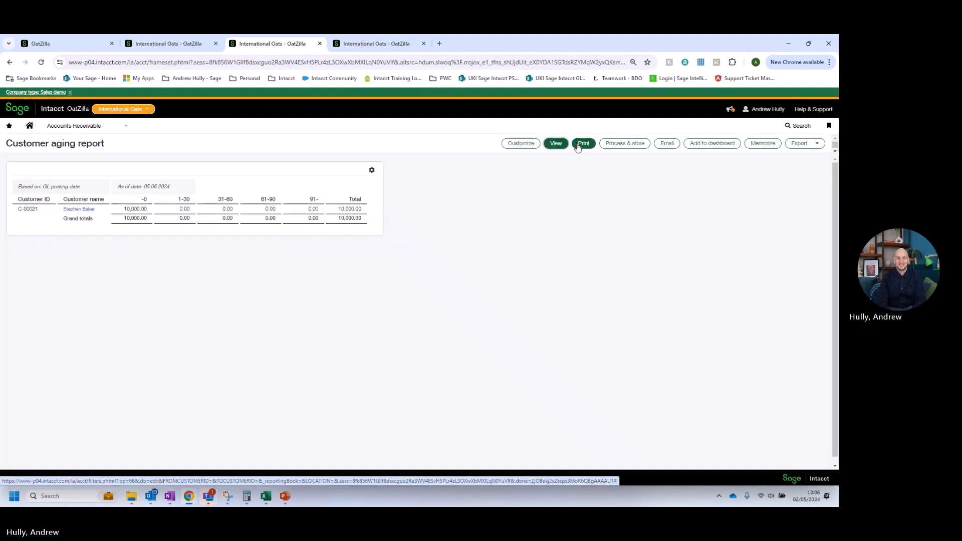
Set the General Ledger report's as-of date to 05.06.2024 and run it.
click(195, 43)
click(159, 189)
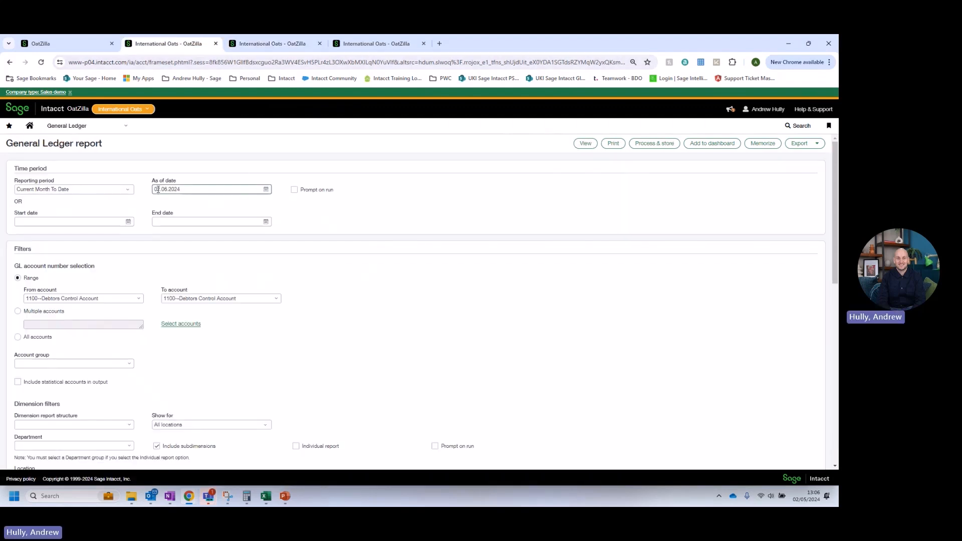
key(BackSpace)
text(5)
click(585, 144)
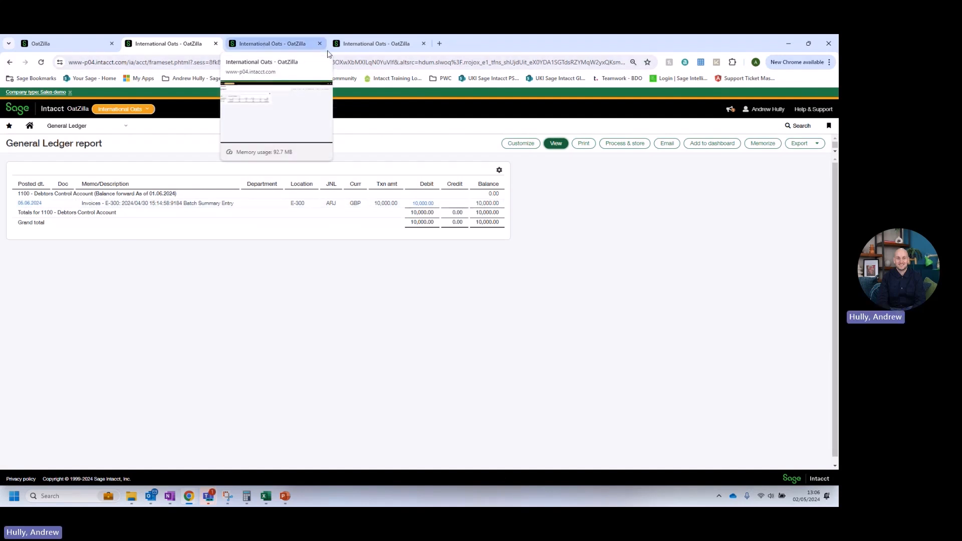
Rerun the General Ledger report with reporting period Current Month as of 02.06.2024.
click(519, 144)
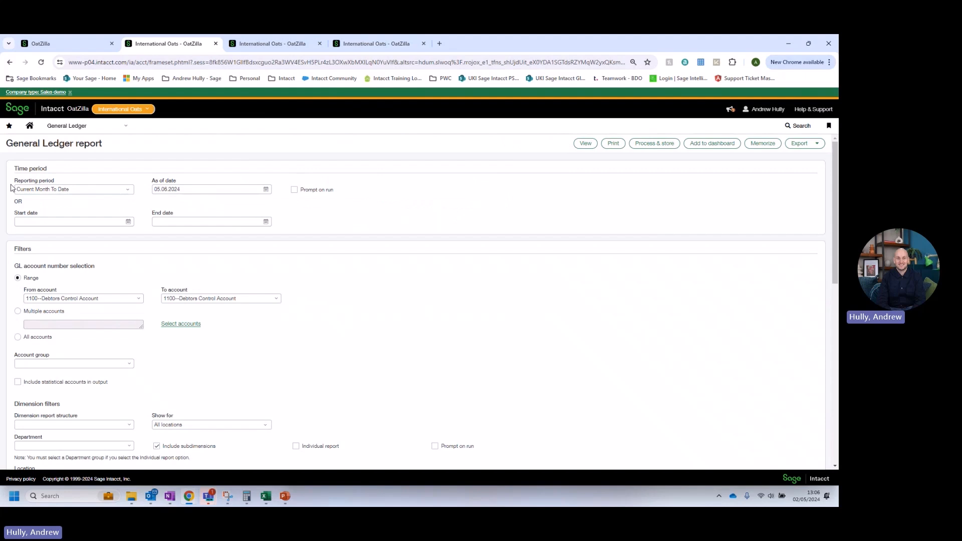
click(125, 190)
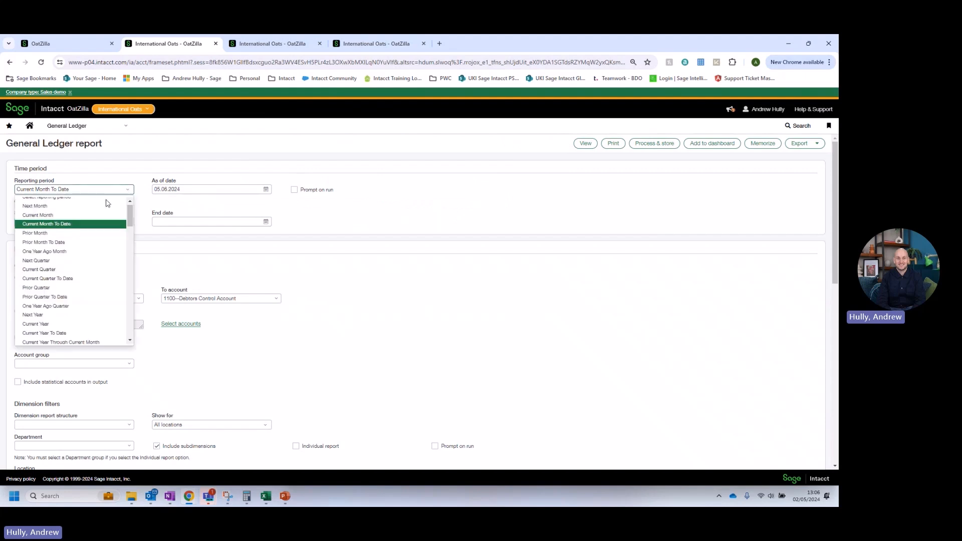
click(53, 216)
click(158, 186)
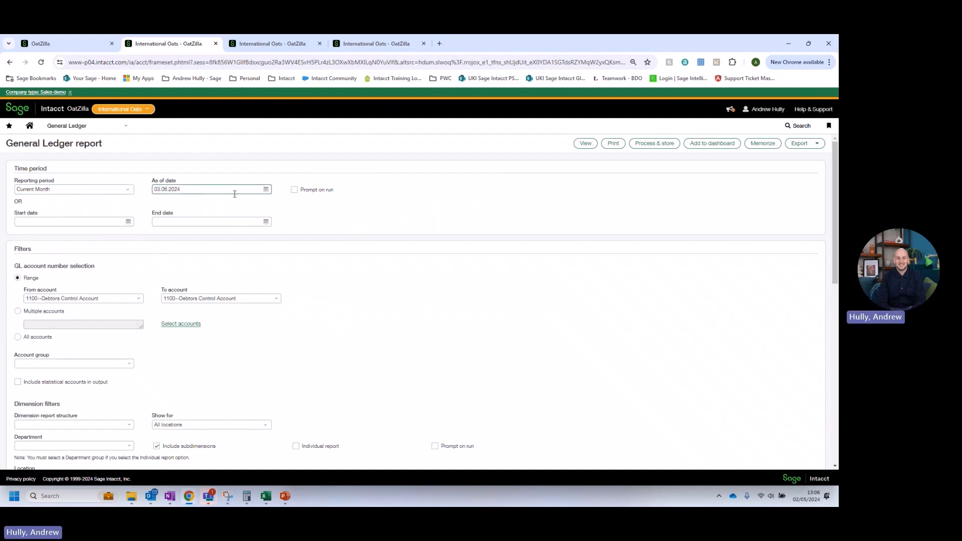
key(BackSpace)
text(2)
click(585, 143)
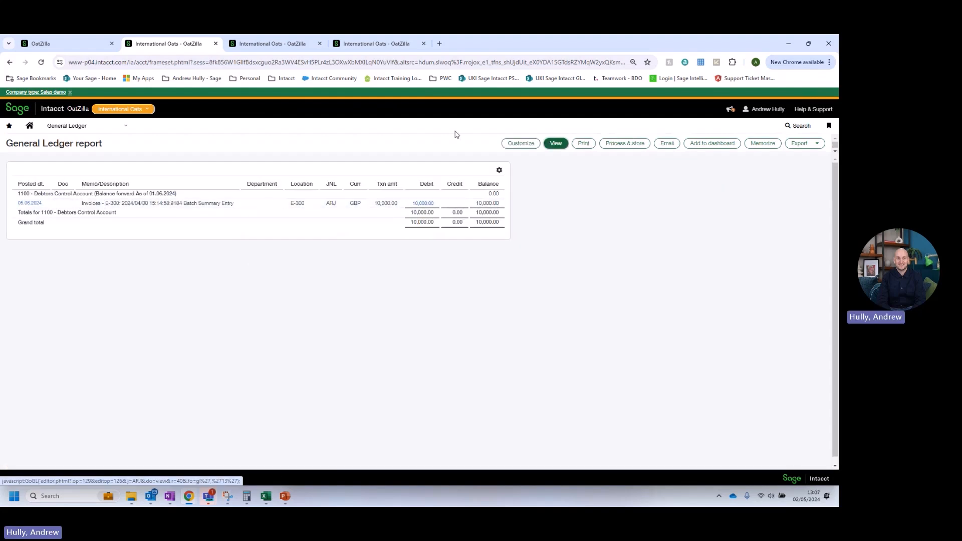
Reopen both report settings and try to clear the customer aging report's exchange rate type.
click(521, 143)
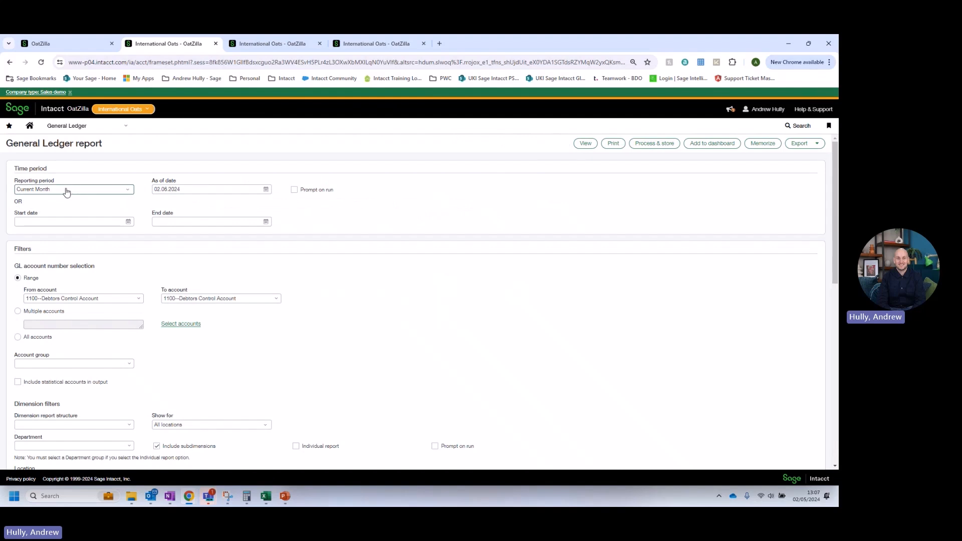
click(261, 44)
click(515, 146)
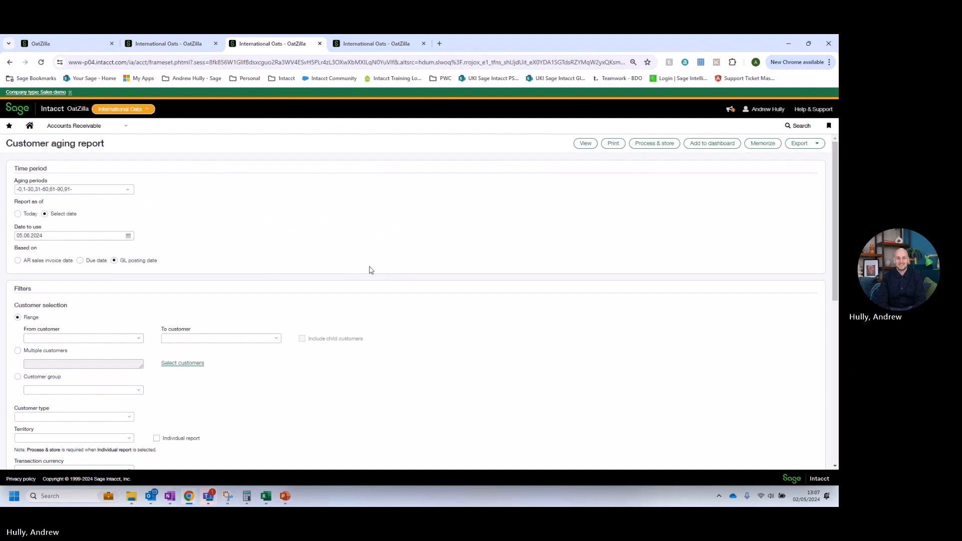
scroll(371, 269, down, 1)
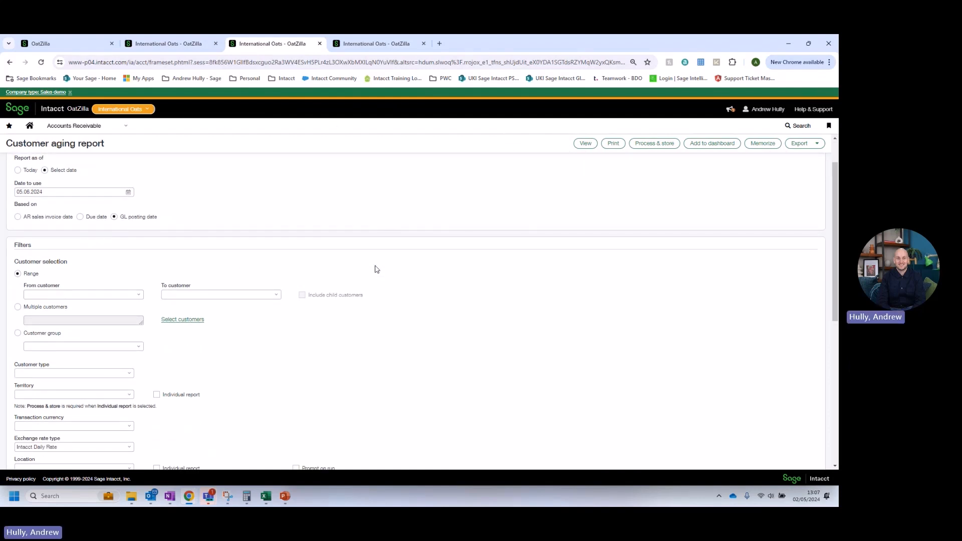
scroll(157, 180, down, 2)
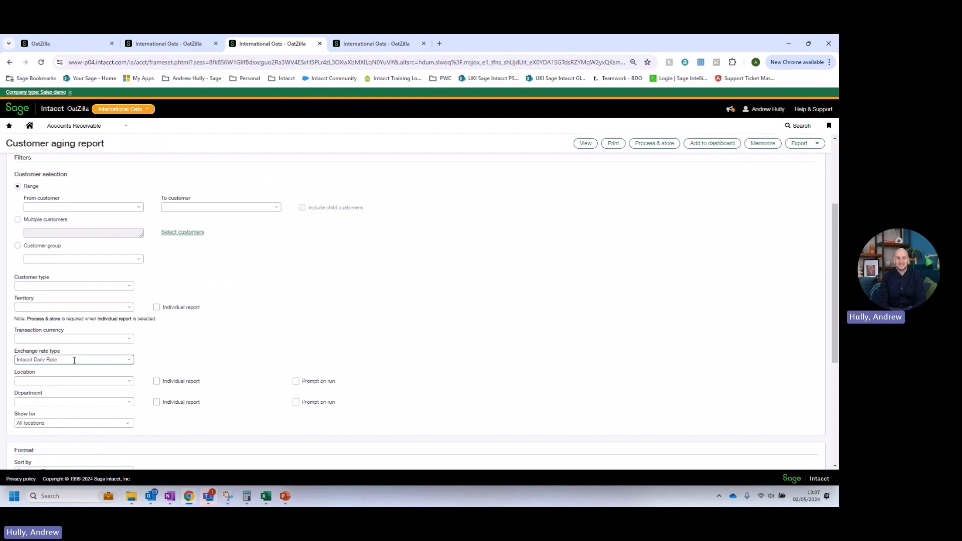
key(alt+Tab)
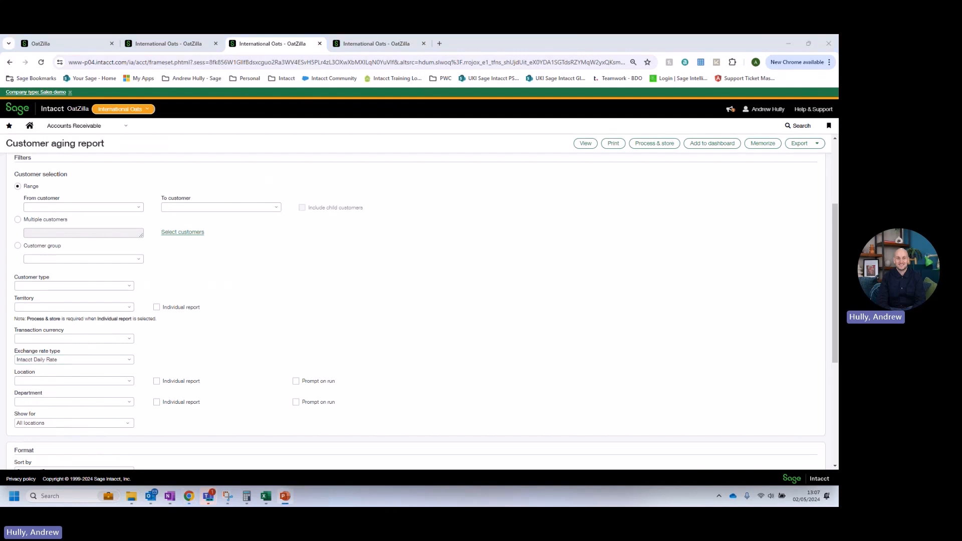
click(84, 362)
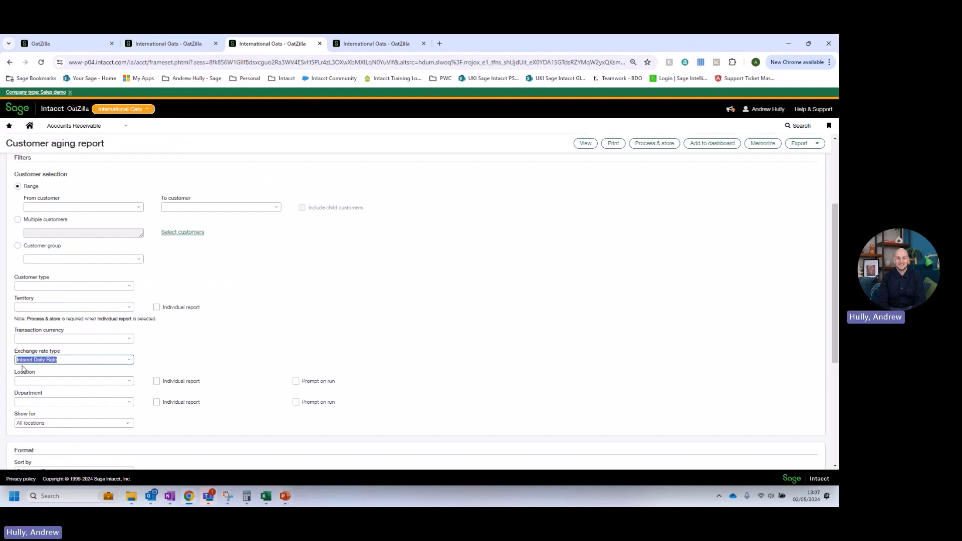
key(Delete)
click(198, 341)
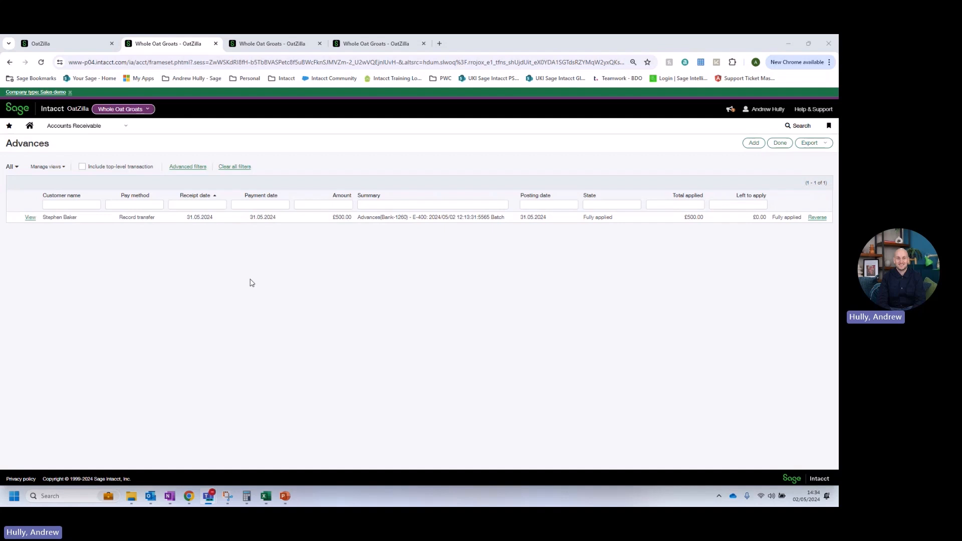
Open the AR sales invoices list for Whole Oat Groats and view invoice ARSI-00004's details.
click(99, 125)
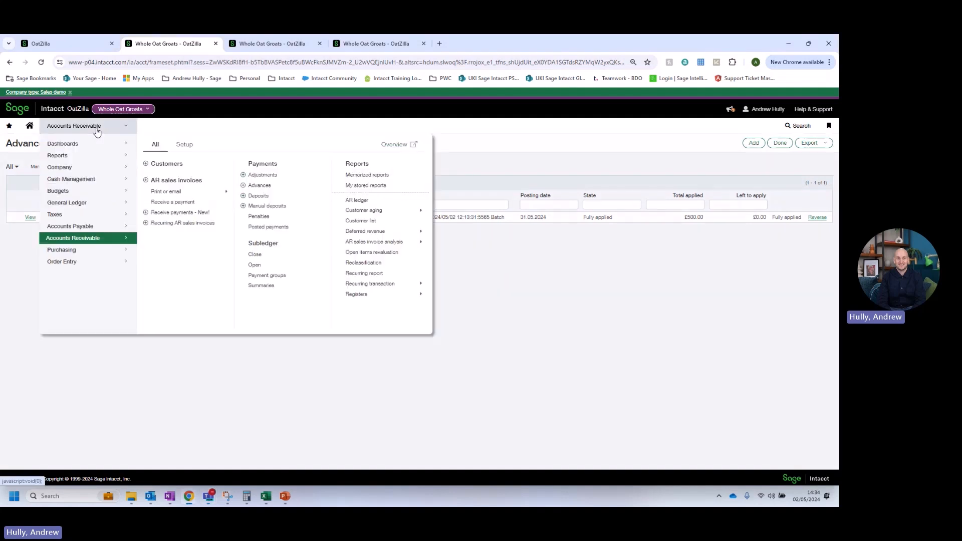
click(186, 181)
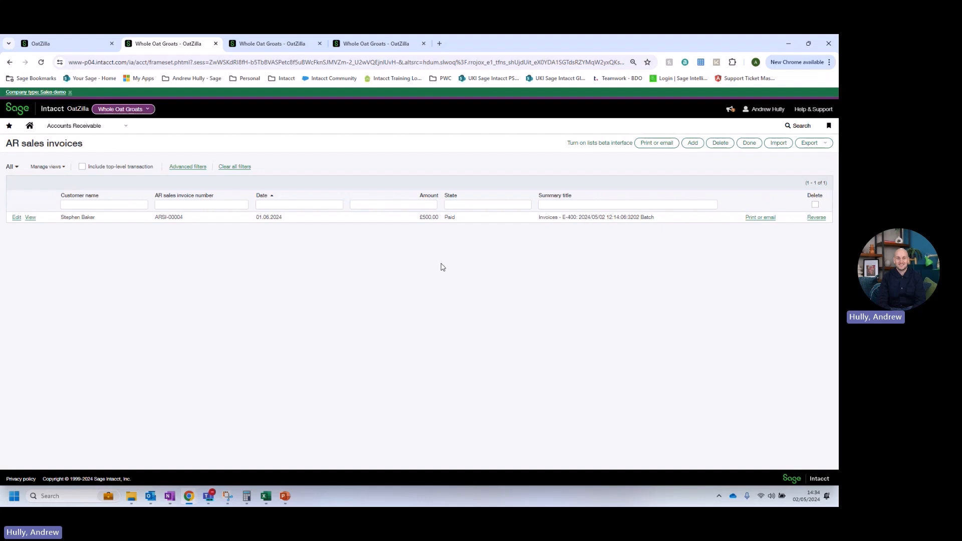
click(32, 218)
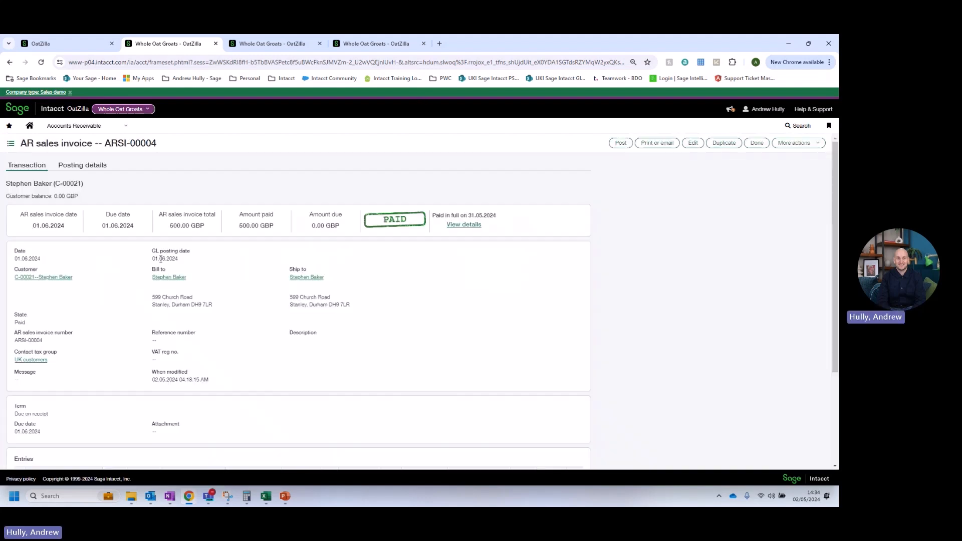
click(750, 143)
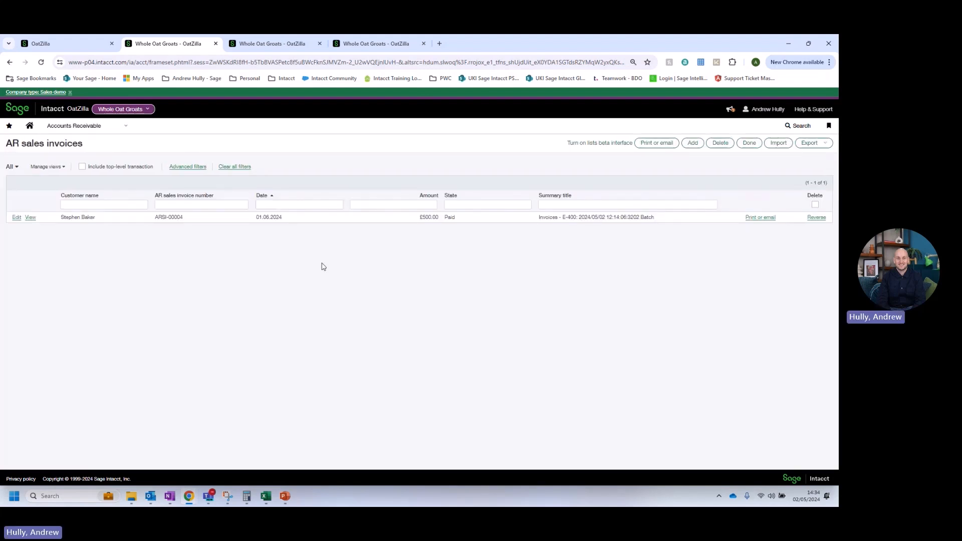
click(65, 127)
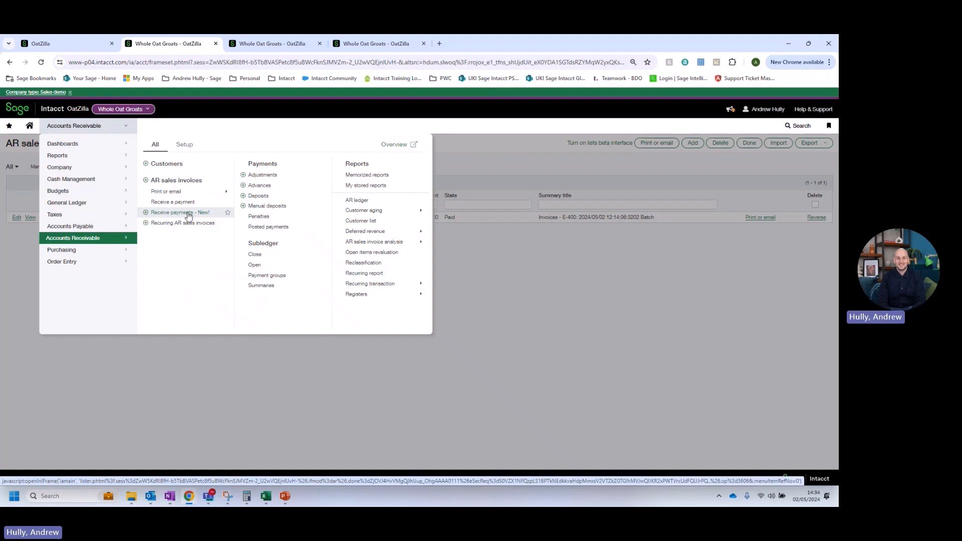
click(567, 258)
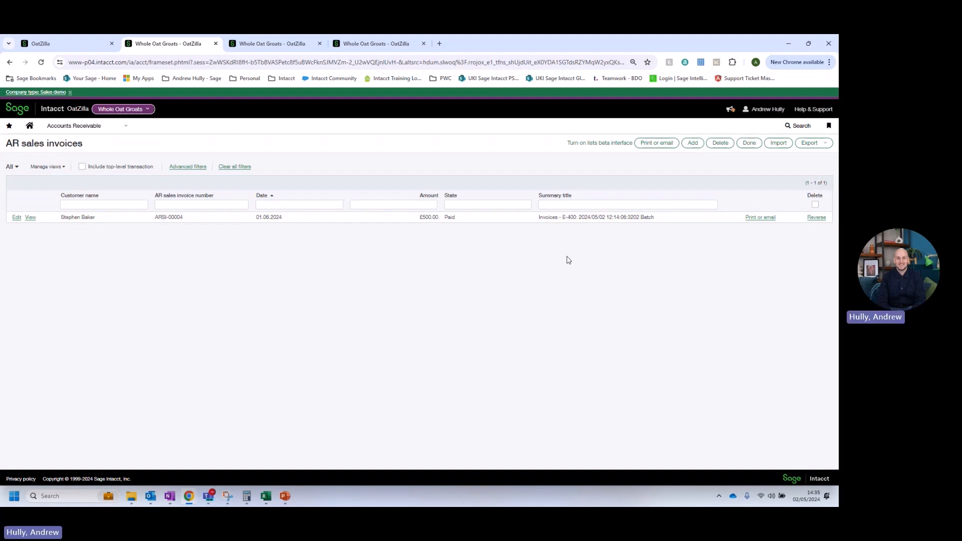
Run the General Ledger report for 1100 Debtors Control Account as of 31.05.2024.
click(267, 47)
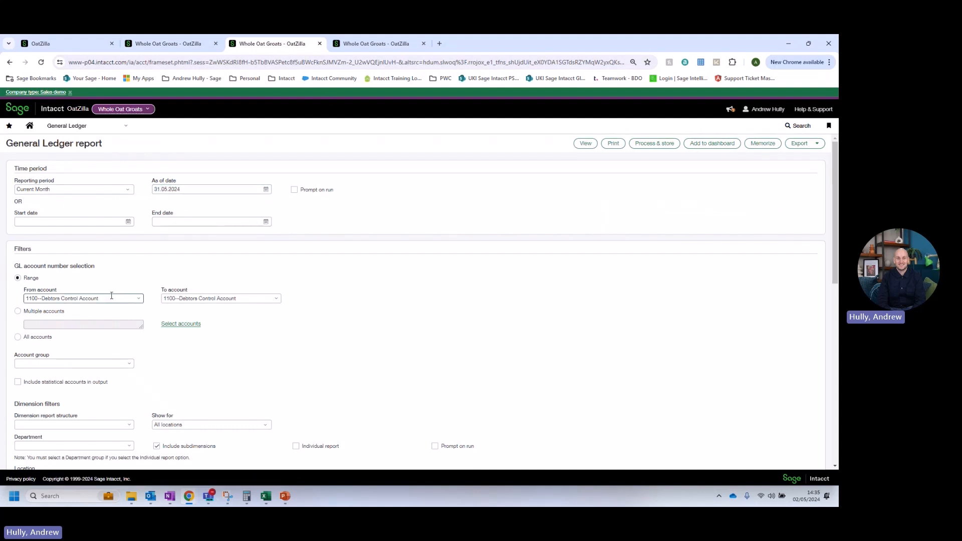
click(580, 146)
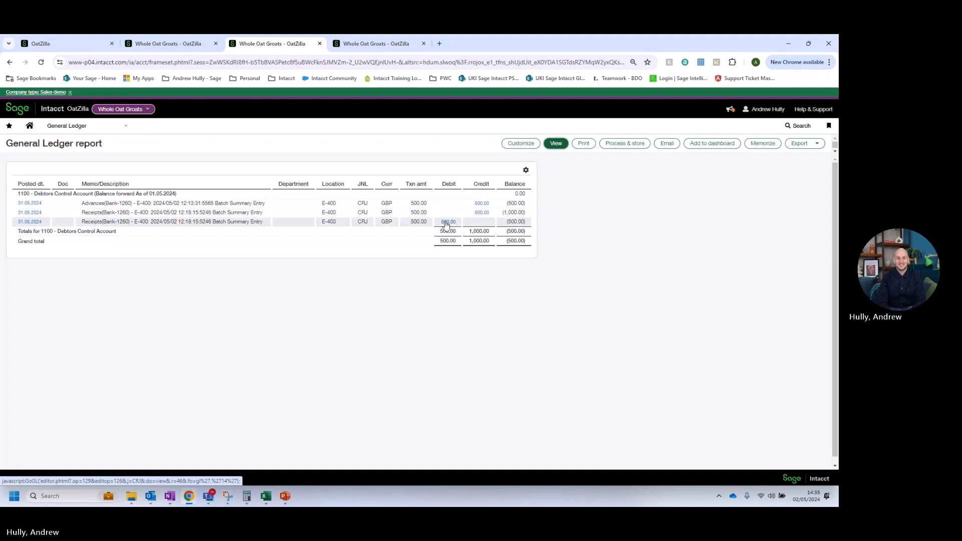
Run the Customer aging report as of 31.05.2024, then rerun it dated 01.06.2024.
click(345, 46)
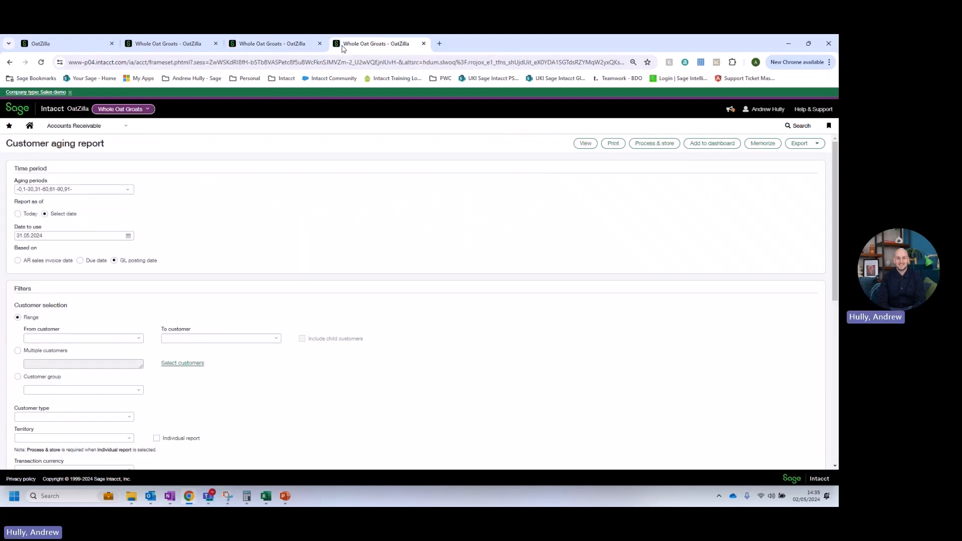
click(584, 145)
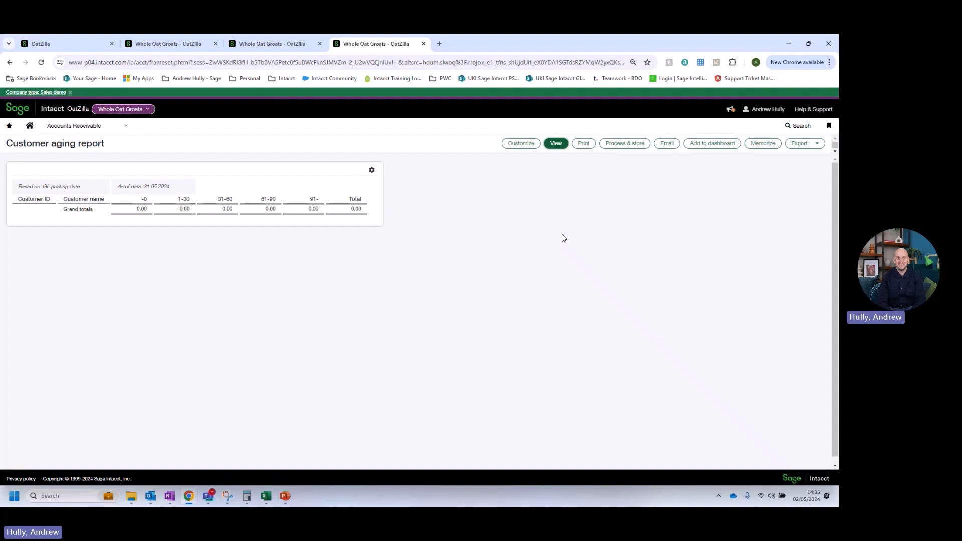
click(511, 150)
click(128, 236)
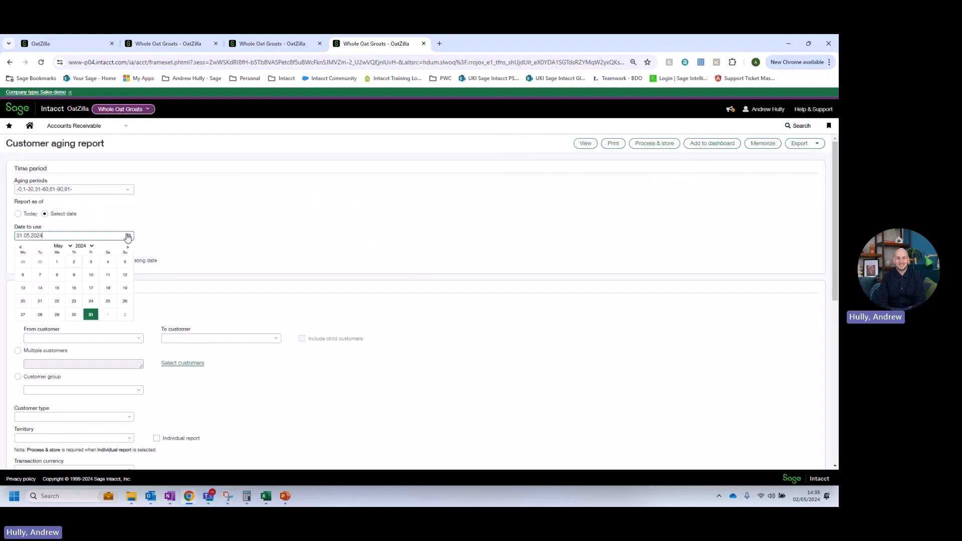
click(127, 247)
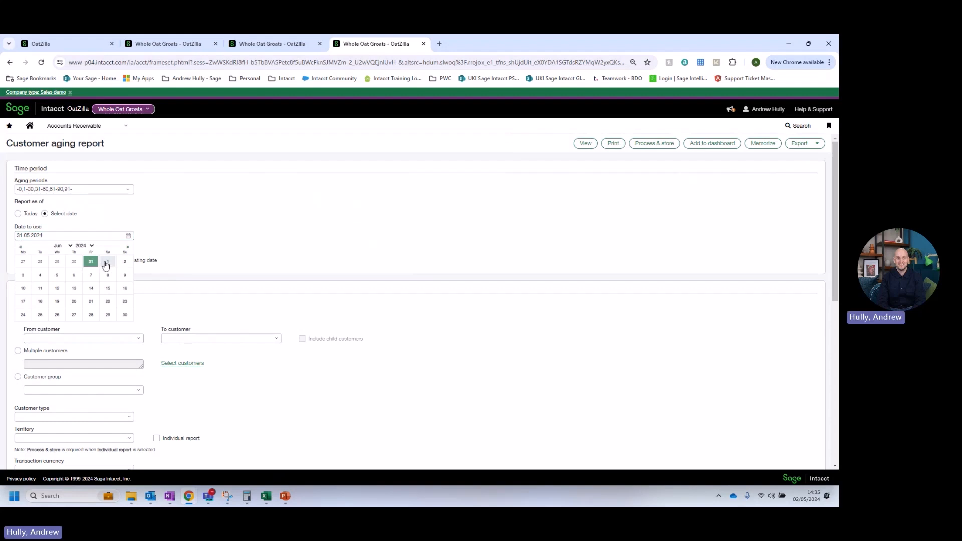
click(106, 263)
click(585, 143)
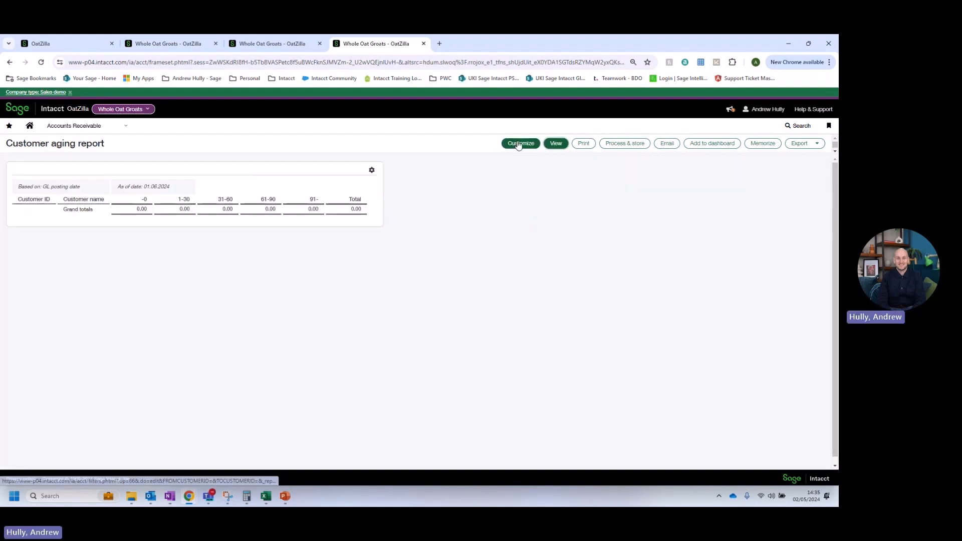
Rerun the General Ledger report for 1100 Debtors Control Account with the as-of date set to 01.06.2024.
click(279, 44)
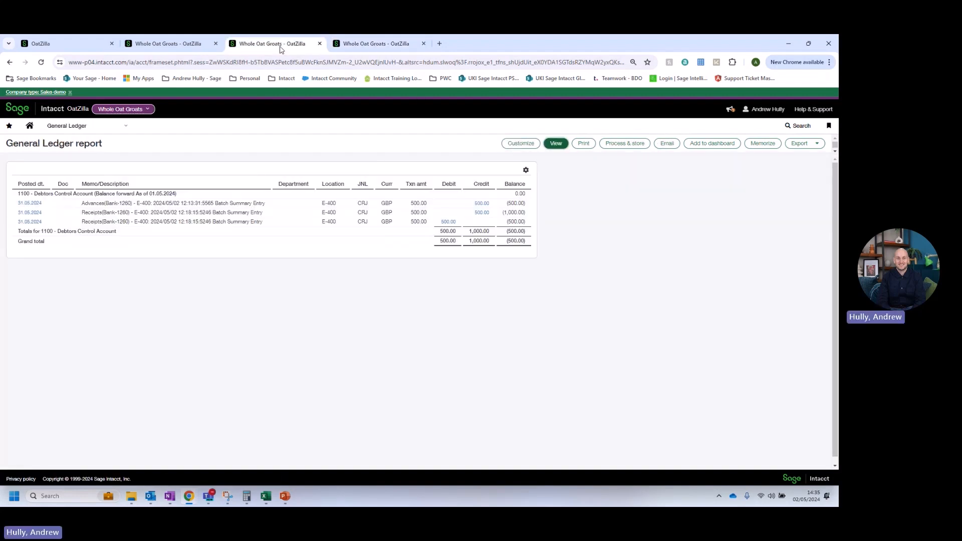
click(511, 144)
click(265, 189)
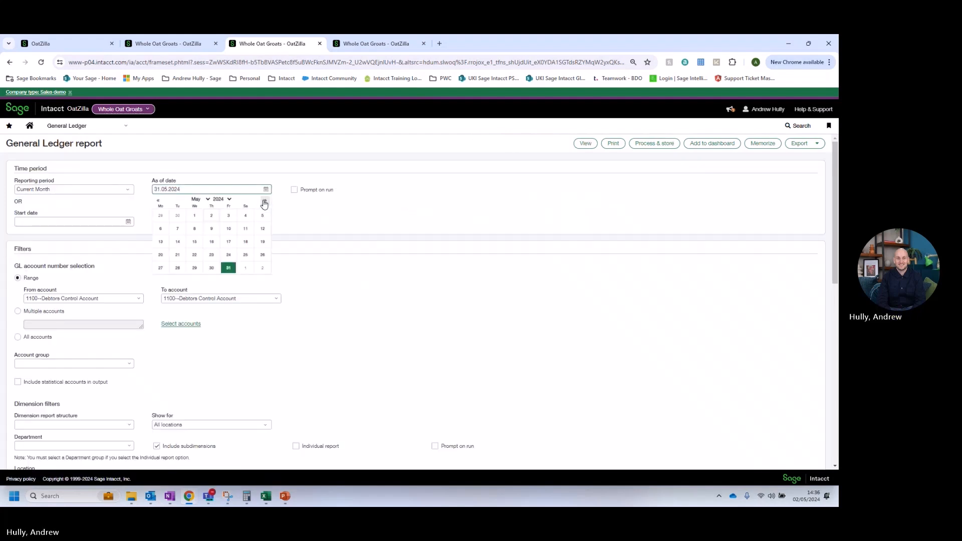
click(264, 202)
click(246, 216)
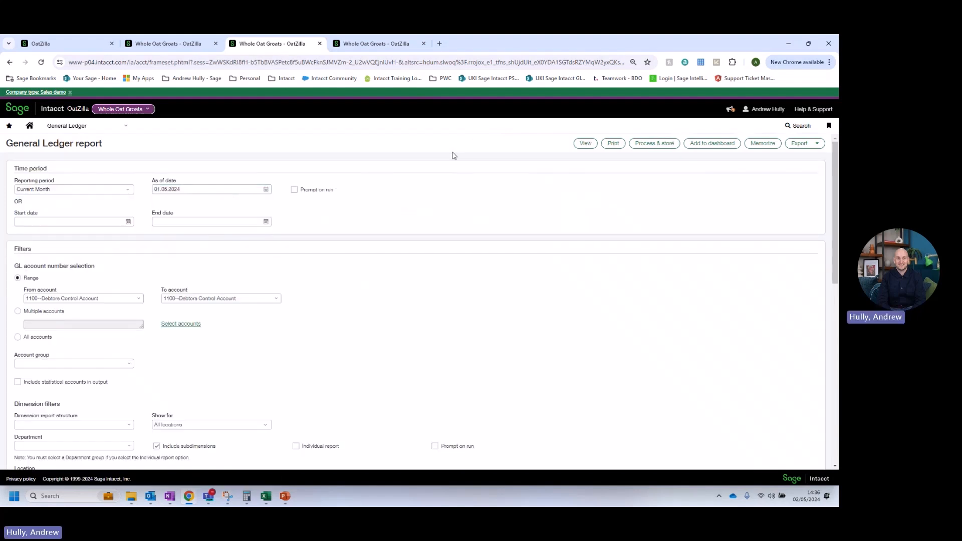
click(87, 191)
click(77, 229)
click(585, 143)
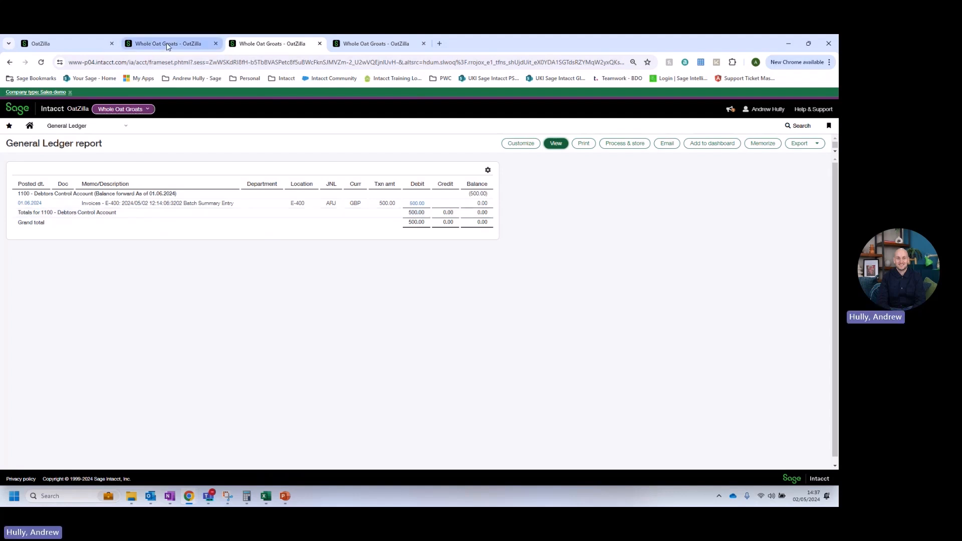
Reopen the Accounts Receivable configuration and review its GL account, summary frequency and functionality settings.
click(69, 45)
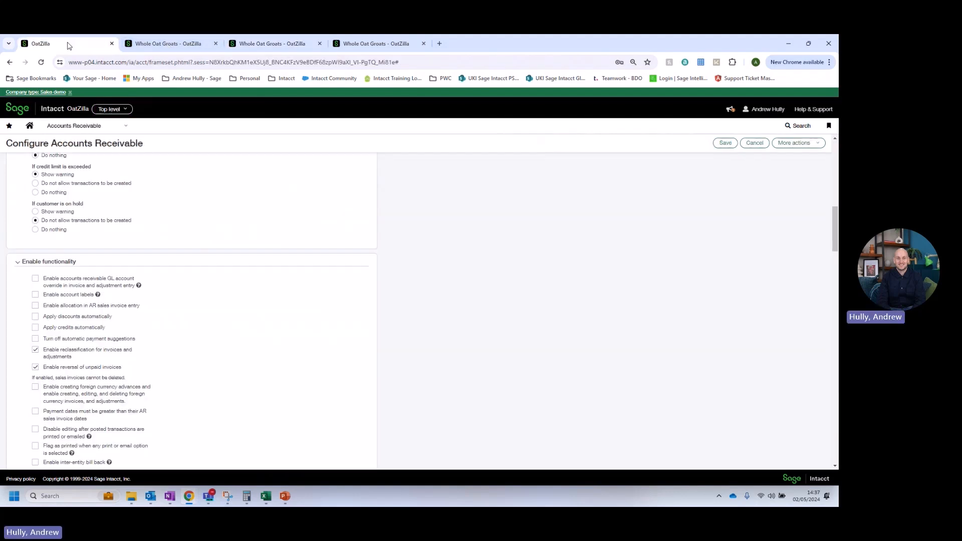
click(756, 145)
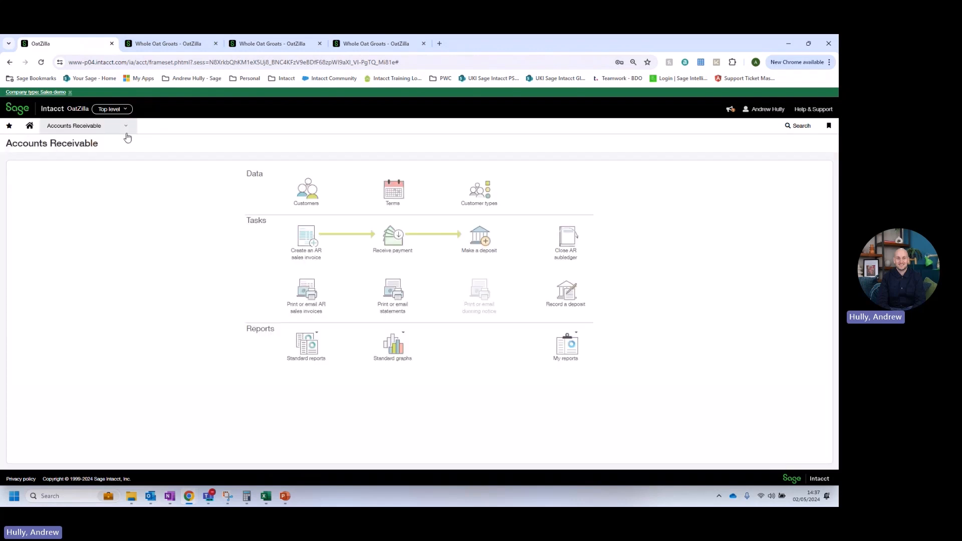
click(125, 127)
click(188, 165)
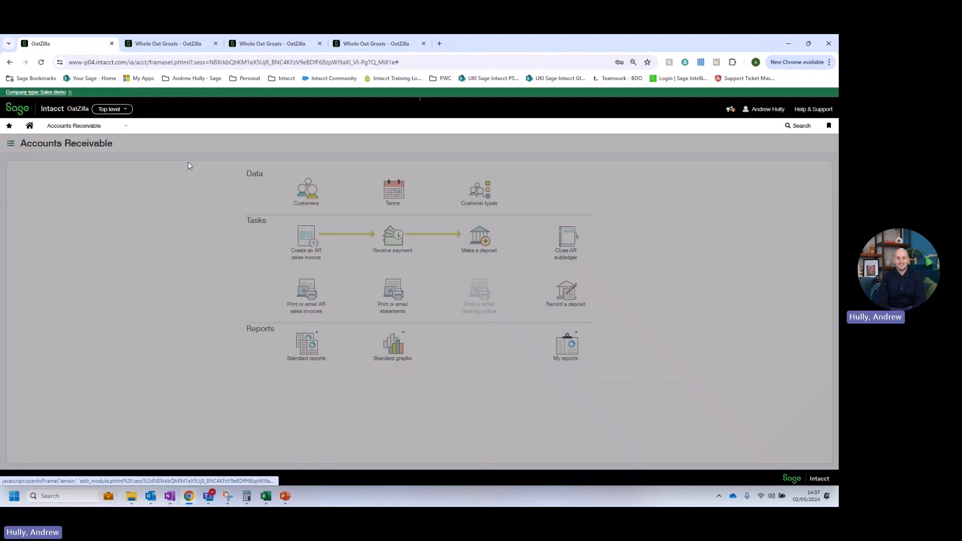
scroll(241, 232, down, 3)
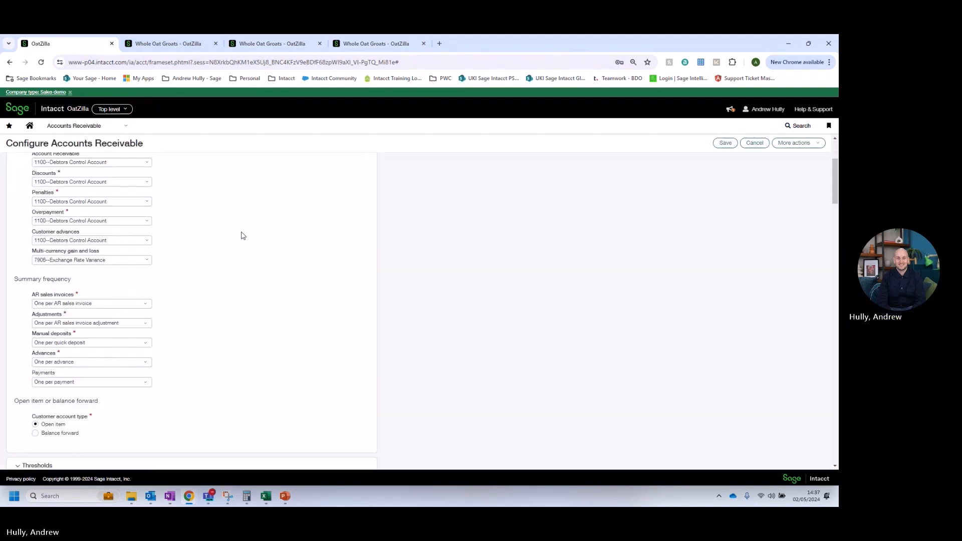
scroll(243, 235, down, 8)
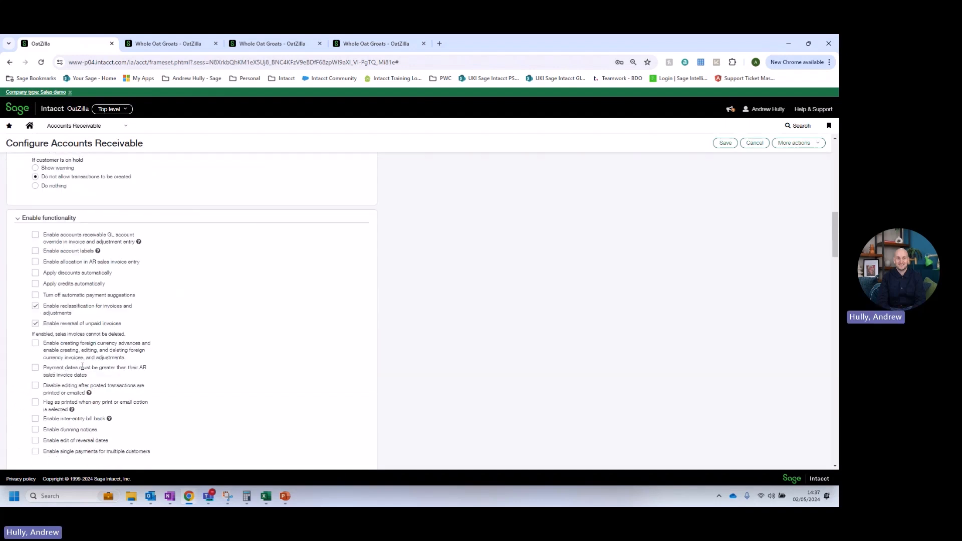